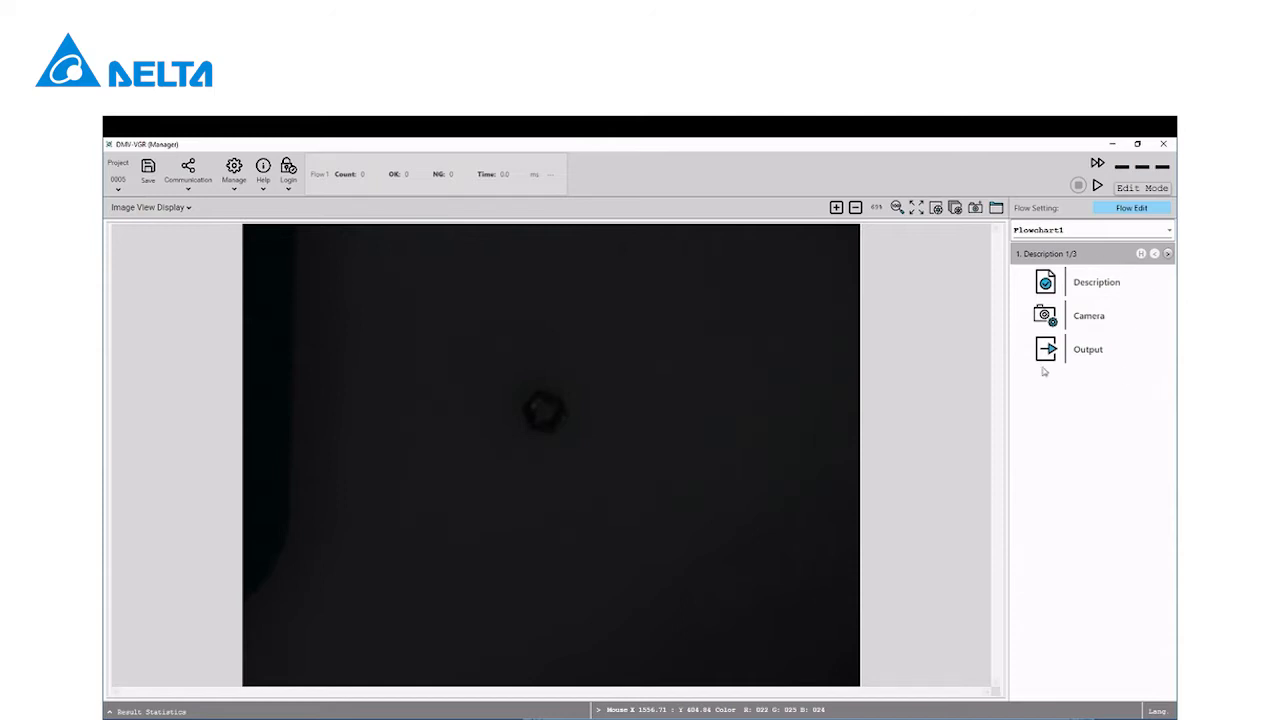
# Start continuous image capture in the Camera unit and set the exposure to 100 ms
pyautogui.click(1099, 316)
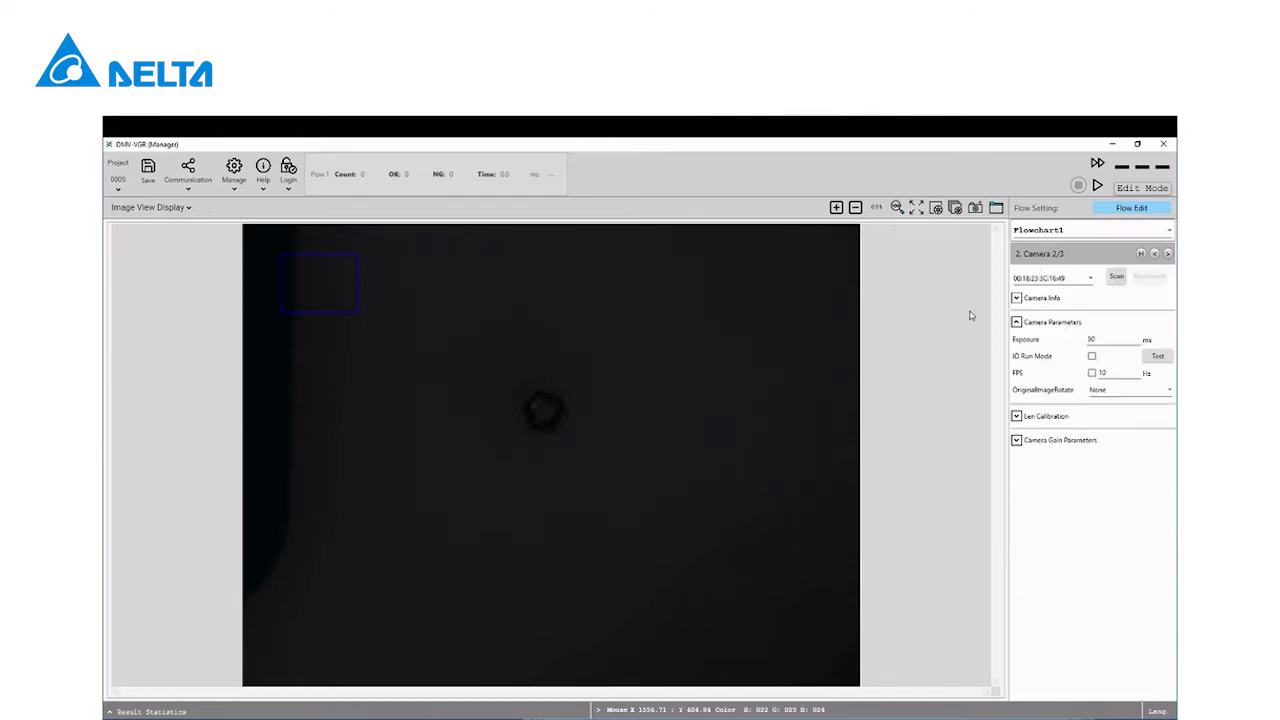
pyautogui.click(954, 211)
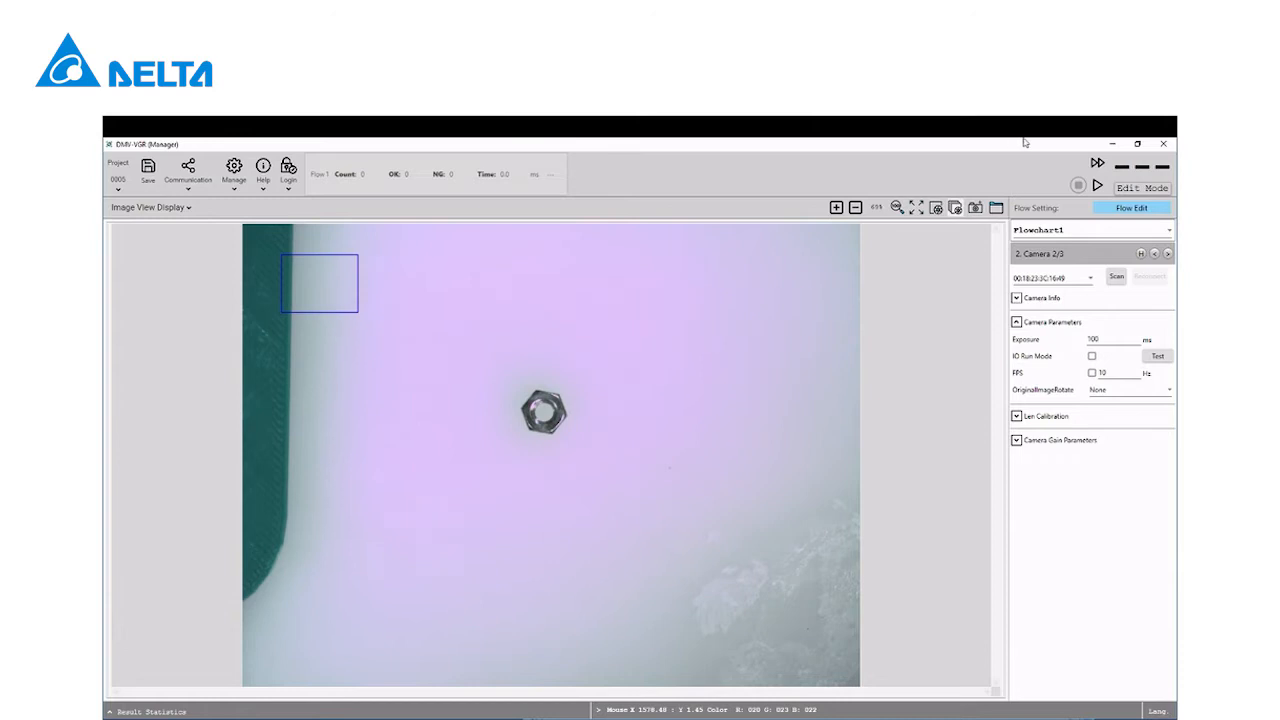
# Edit Flowchart1 by adding a One Key Calibrator unit and a Shape unit between Camera and Output
pyautogui.click(1133, 208)
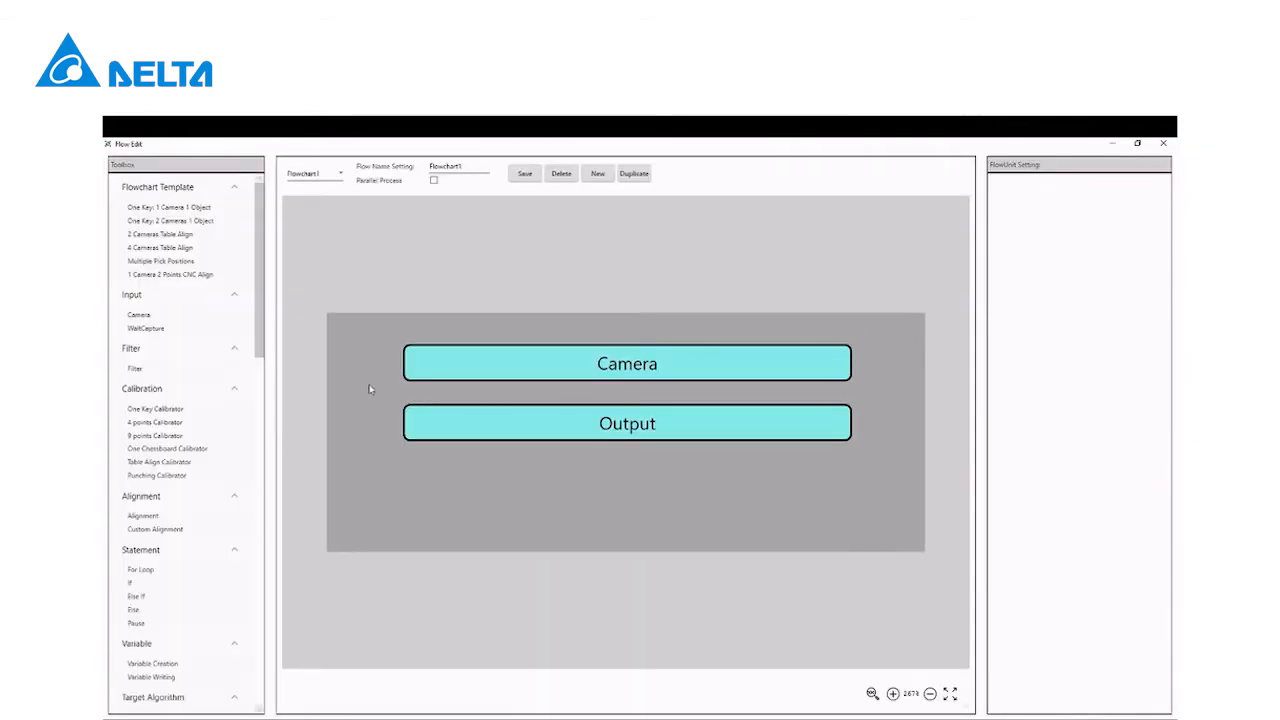
pyautogui.scroll(-3, 258, 304)
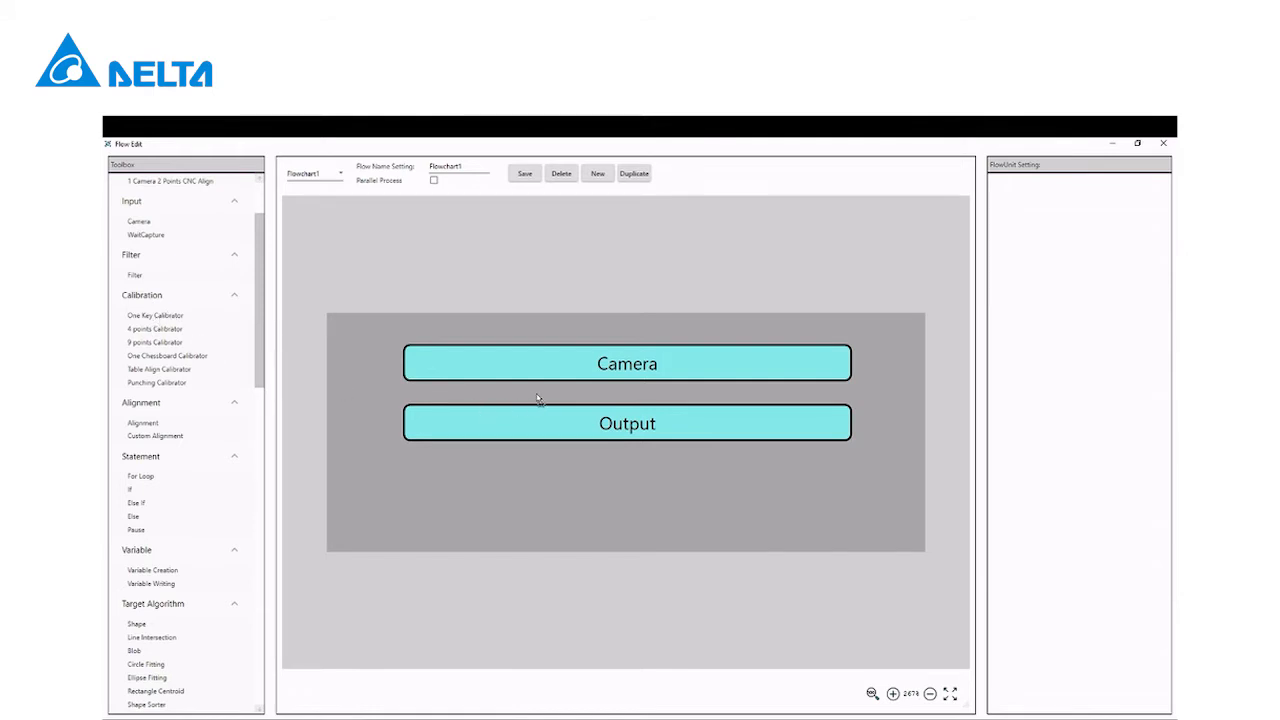
pyautogui.moveTo(537, 394); pyautogui.dragTo(535, 402)
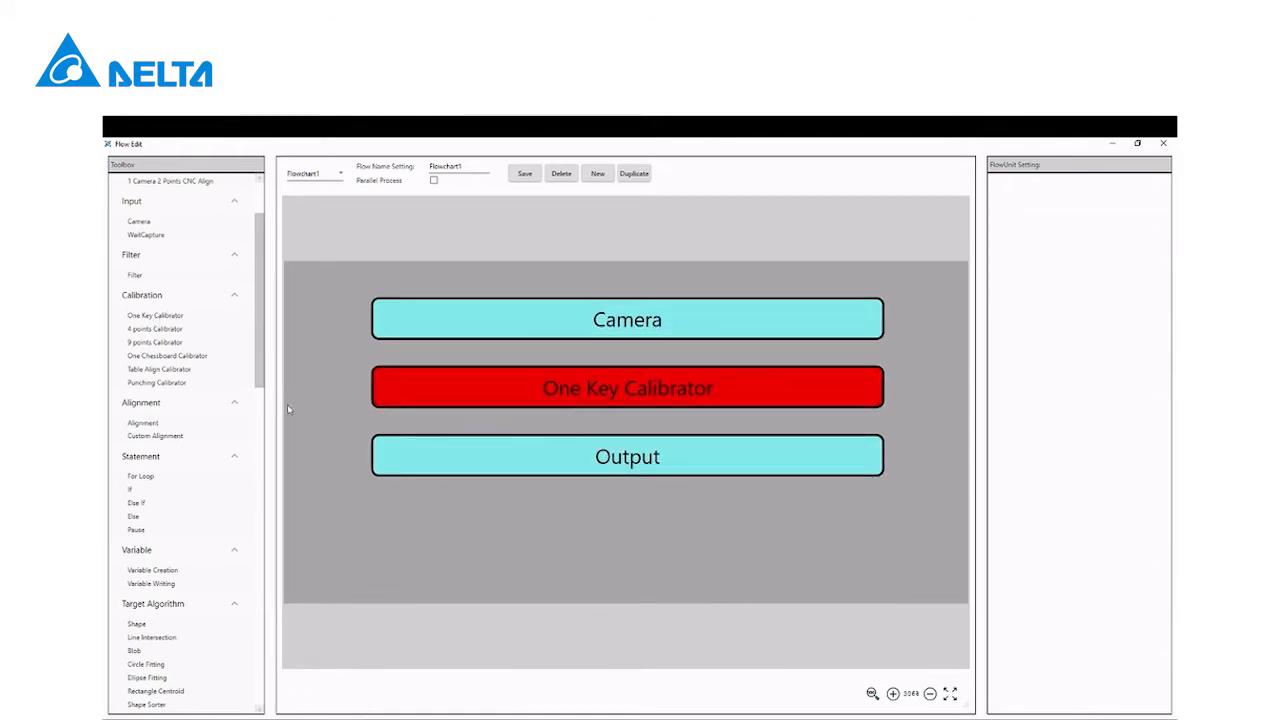
pyautogui.scroll(-6, 226, 442)
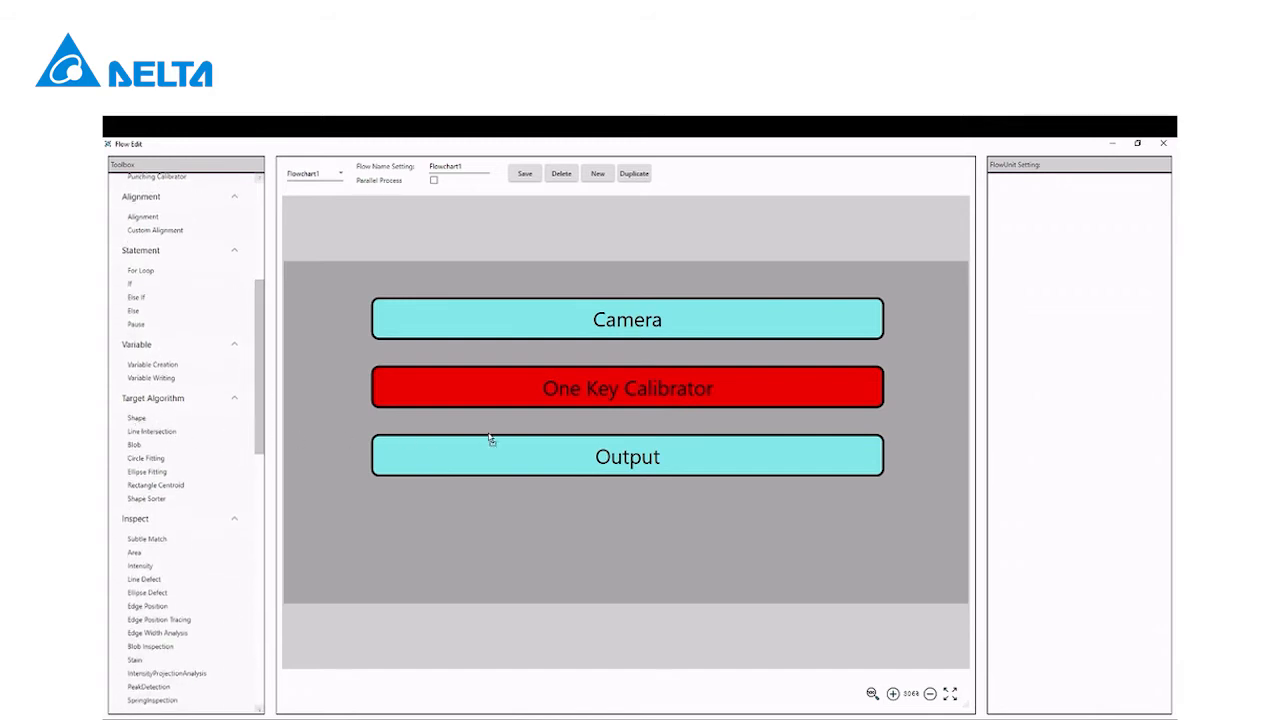
pyautogui.moveTo(491, 439); pyautogui.dragTo(516, 425)
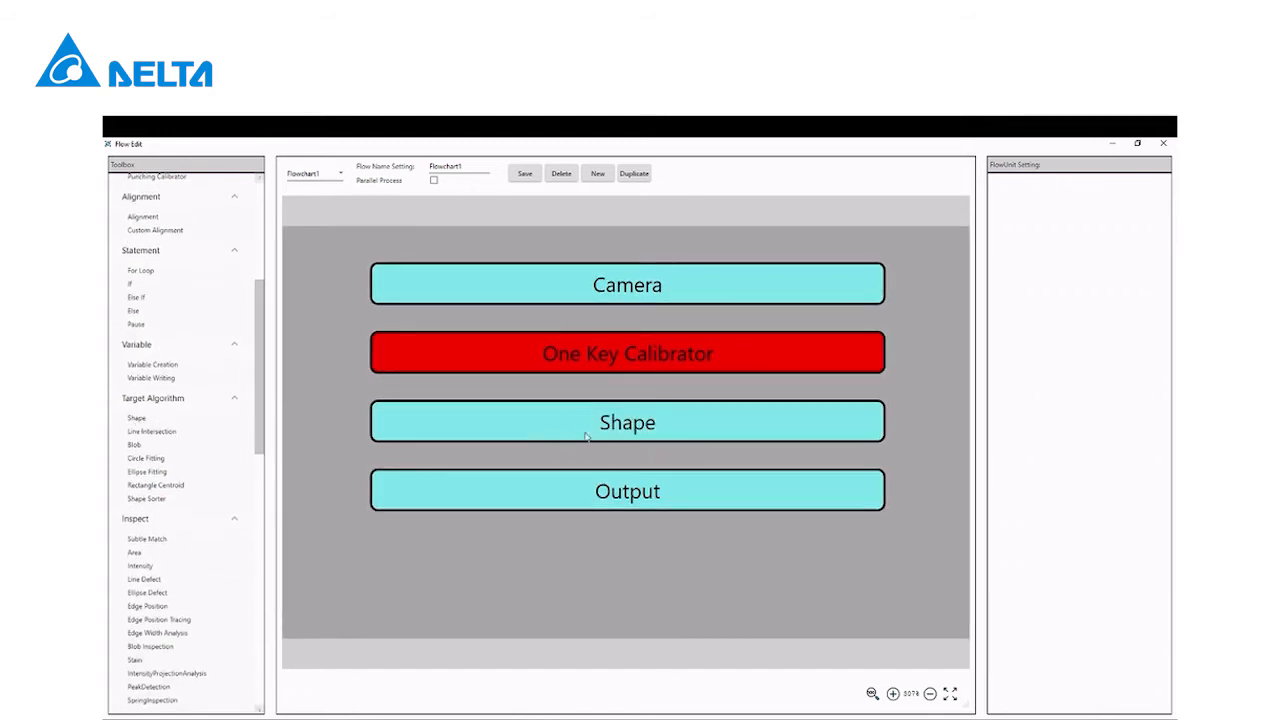
# Add three One Key Coordinator units between Shape and Output in the flowchart
pyautogui.moveTo(257, 428); pyautogui.dragTo(229, 614)
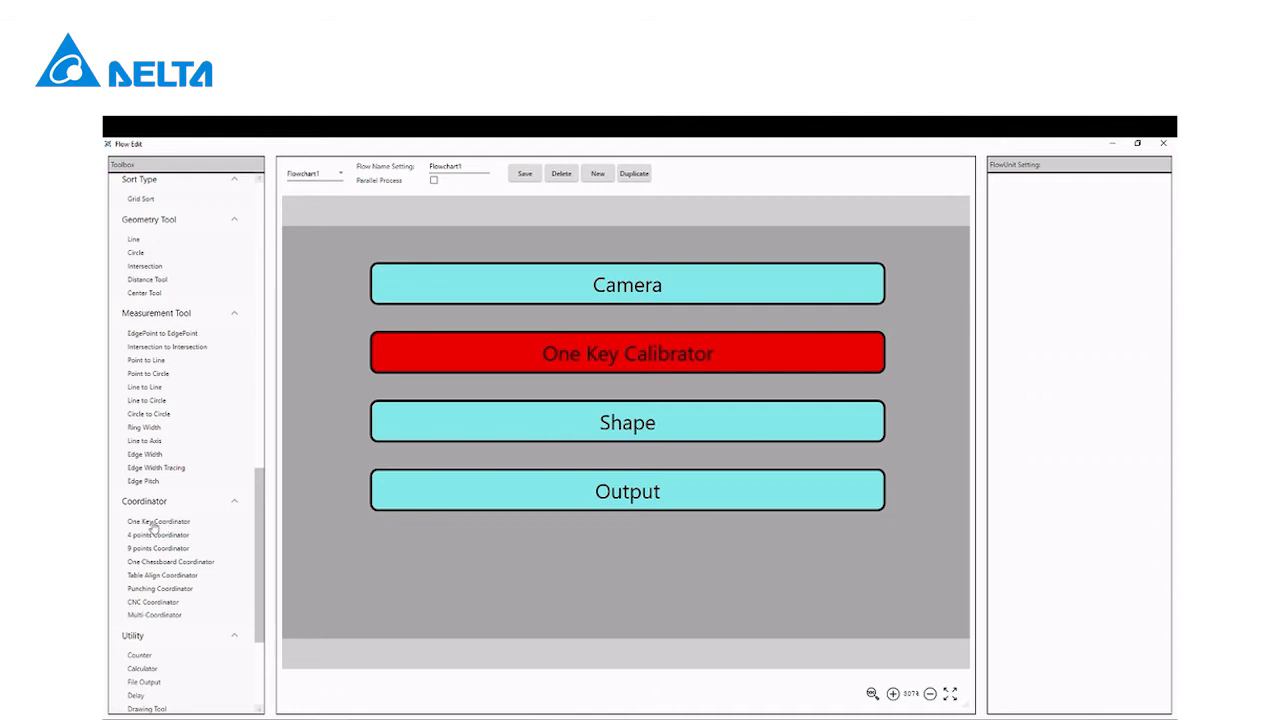
pyautogui.moveTo(530, 490); pyautogui.dragTo(579, 454)
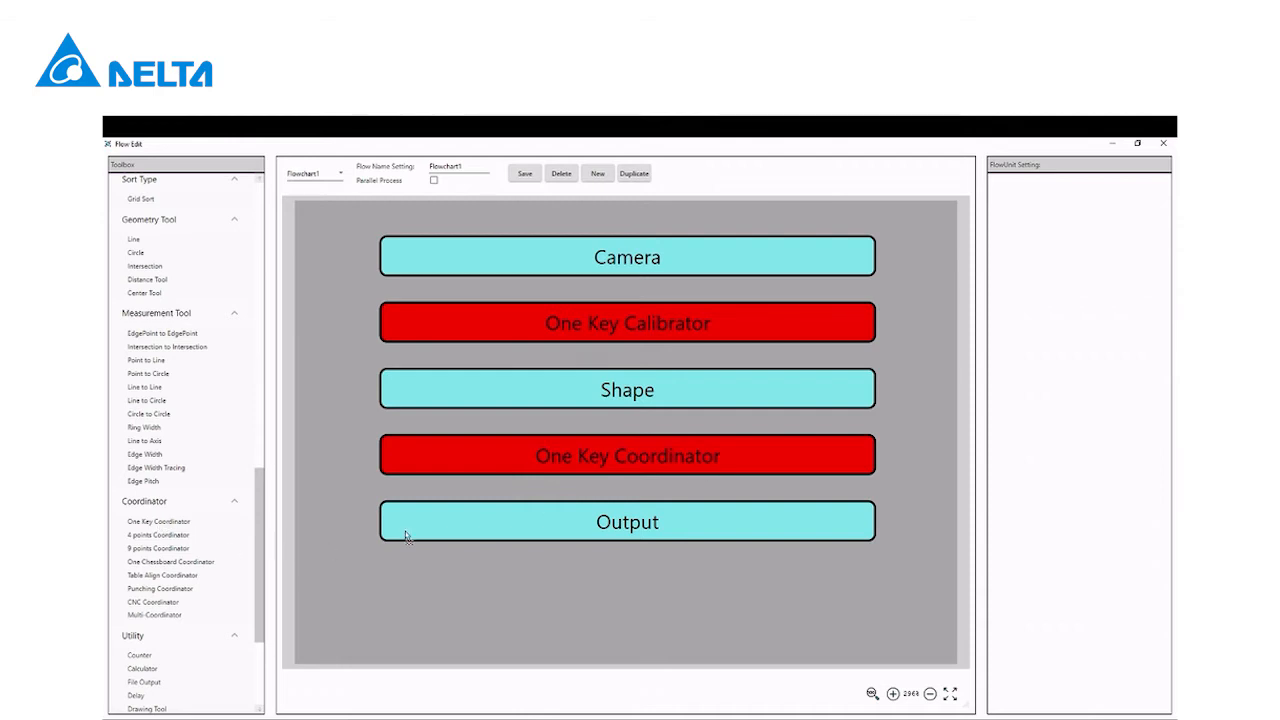
pyautogui.moveTo(564, 496); pyautogui.dragTo(634, 500)
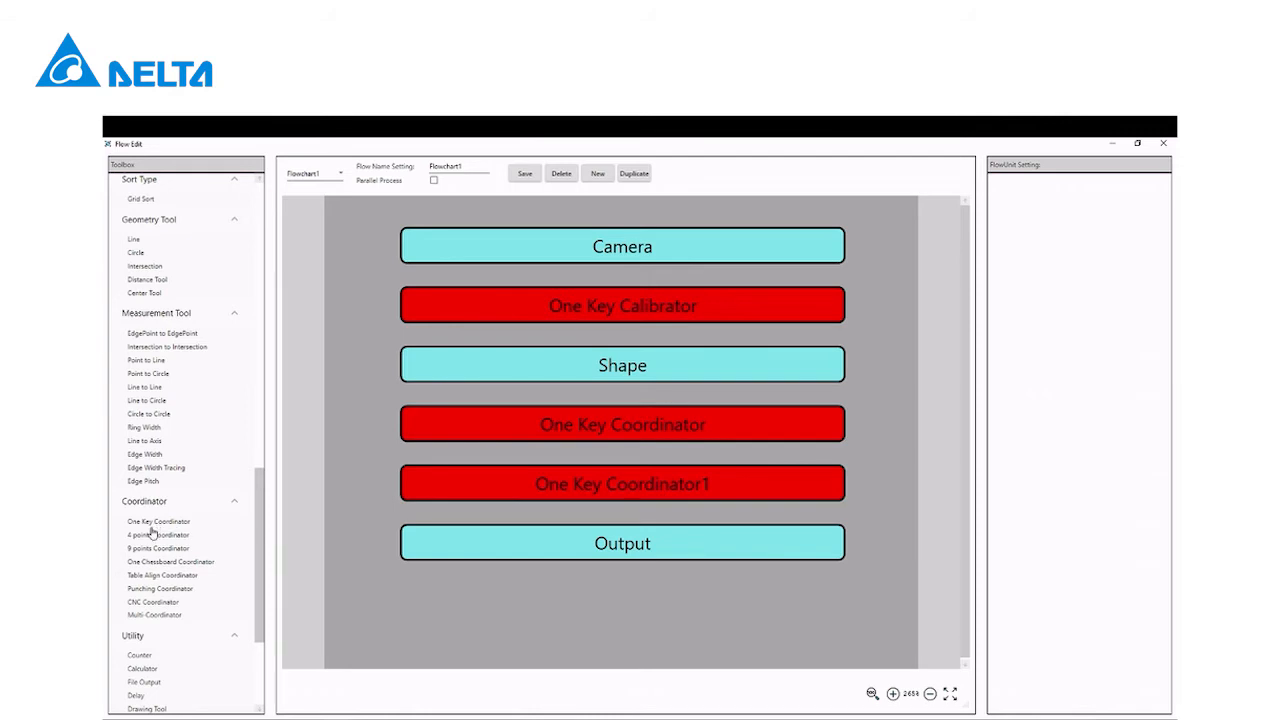
pyautogui.moveTo(590, 524); pyautogui.dragTo(587, 523)
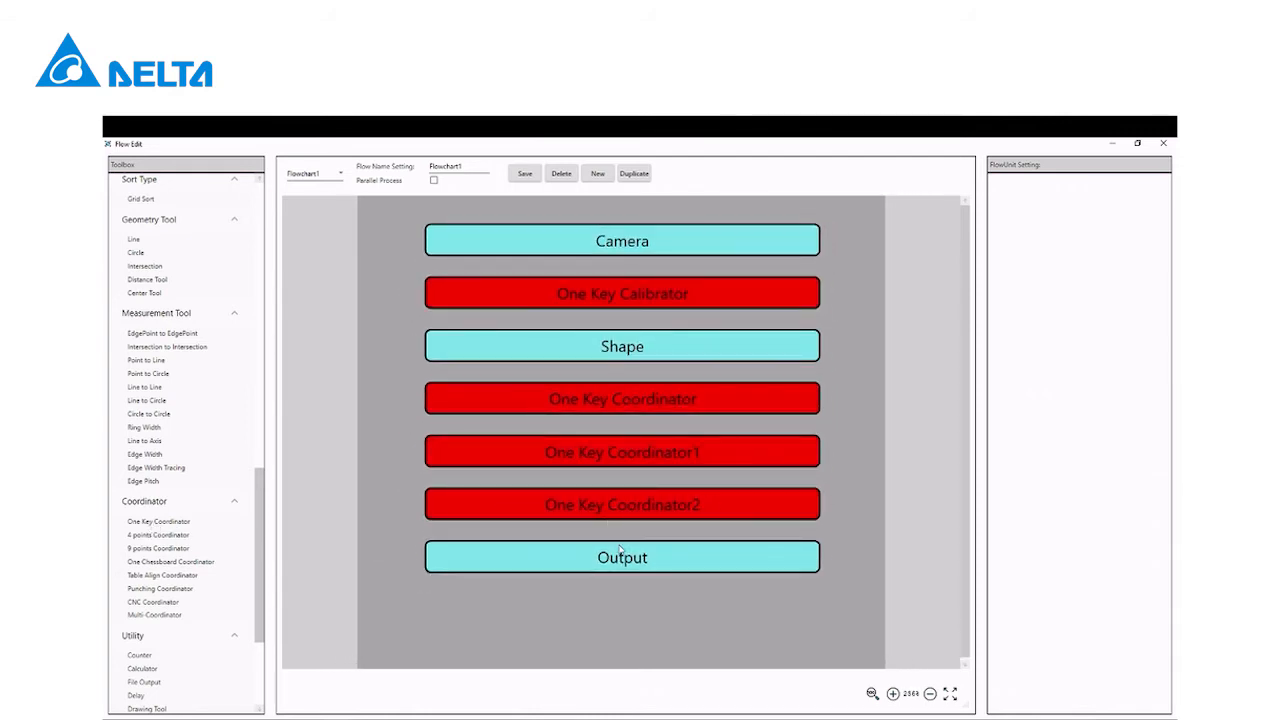
# Assign Camera as the Camera-1 source of the One Key Calibrator unit
pyautogui.click(617, 303)
pyautogui.click(1100, 258)
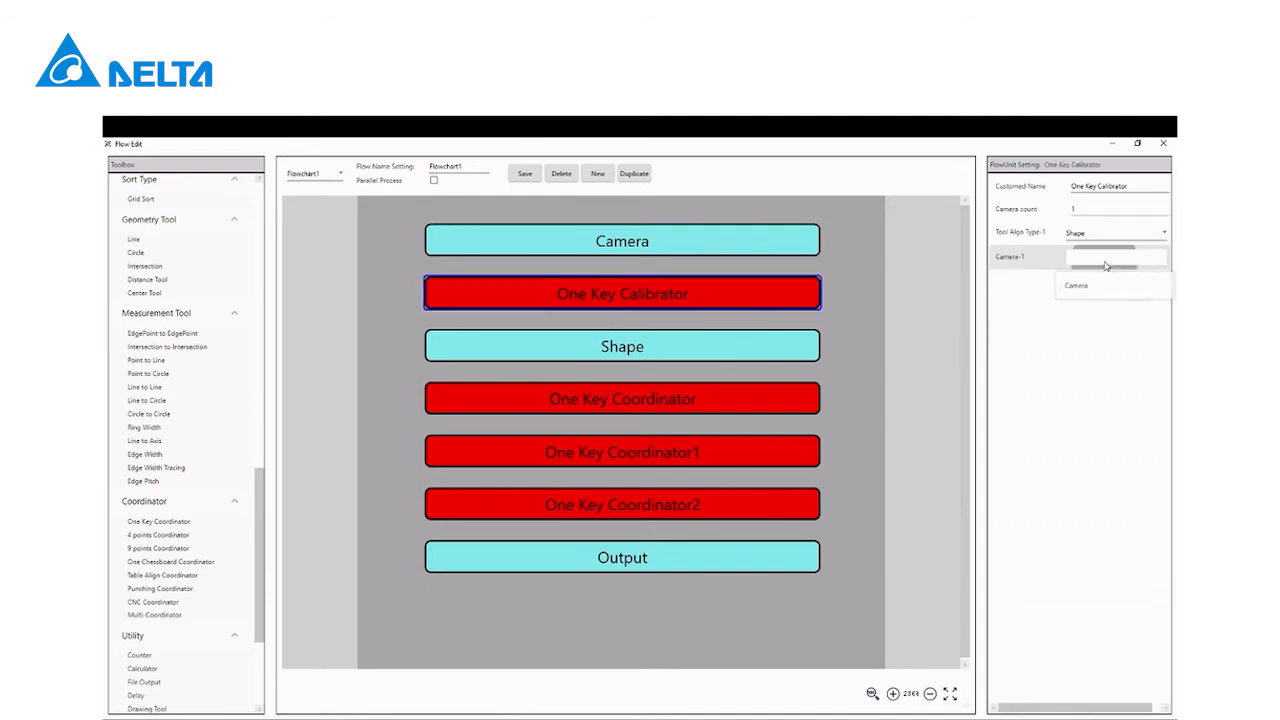
pyautogui.click(1091, 289)
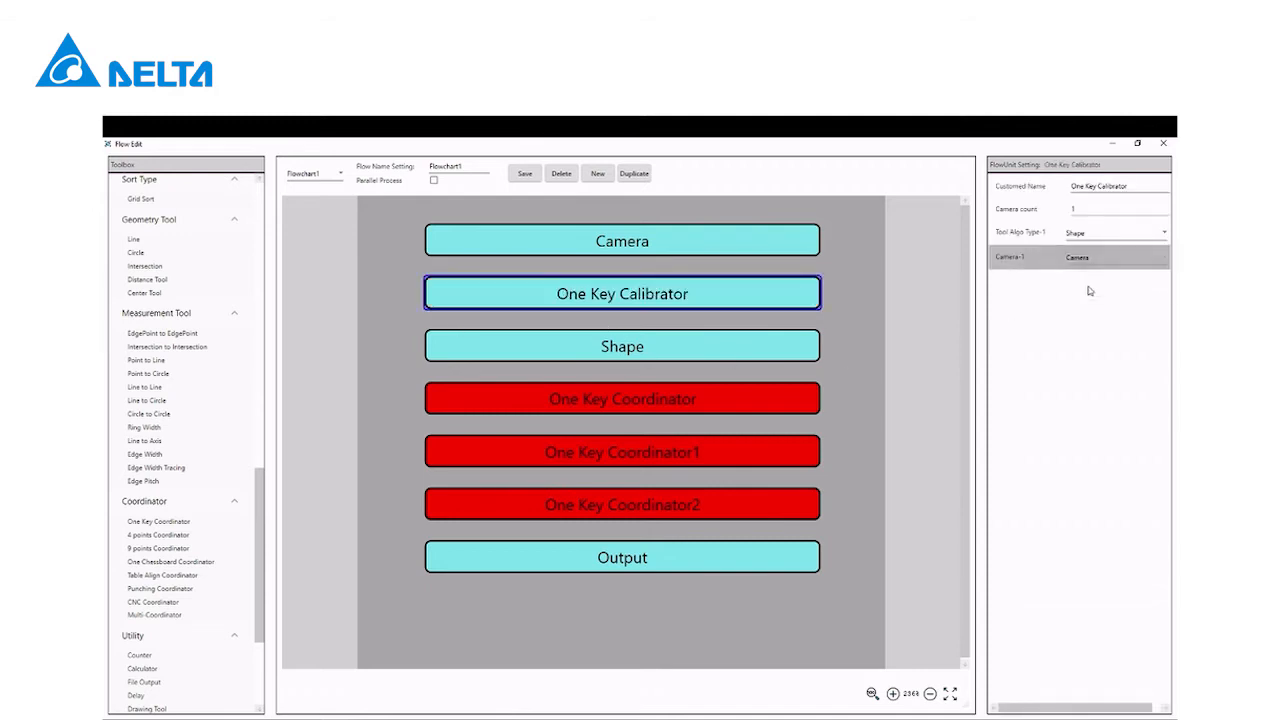
# Link the first One Key Coordinator to the One Key Calibrator and use Shape as its AlgoResult-1
pyautogui.click(689, 404)
pyautogui.click(1078, 233)
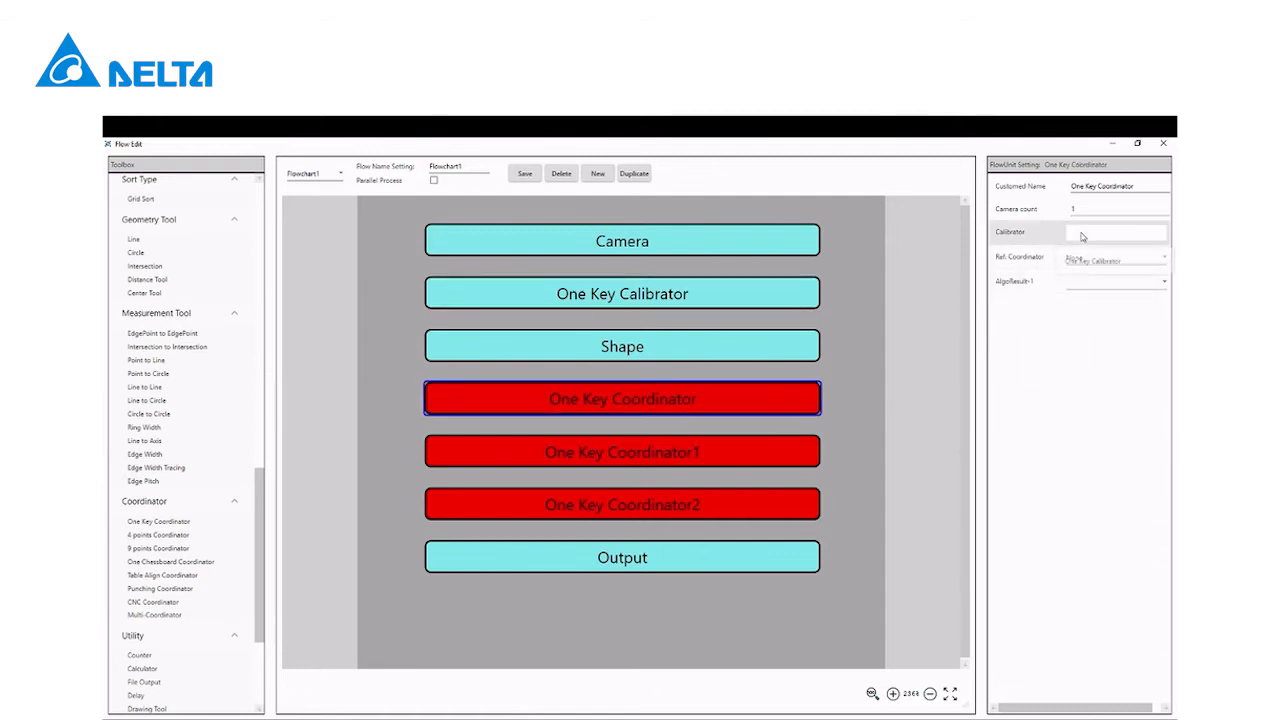
pyautogui.click(1095, 263)
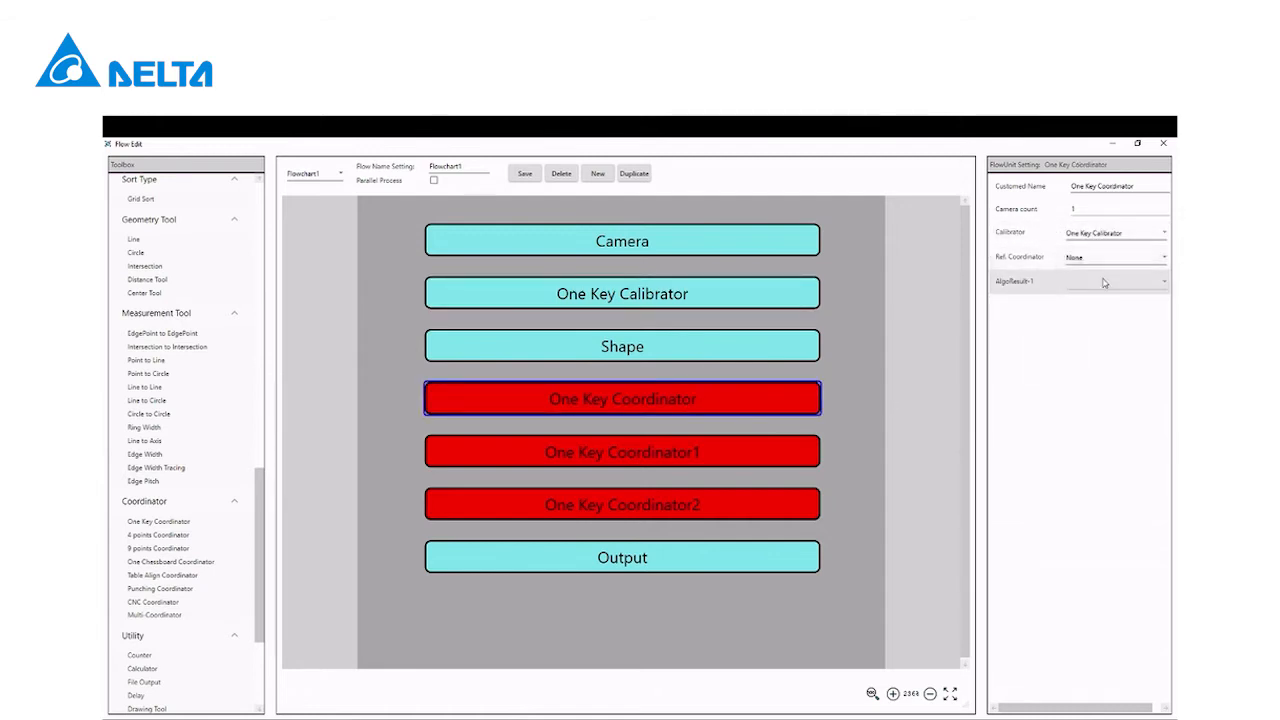
pyautogui.click(1102, 282)
pyautogui.click(1075, 311)
# Link One Key Coordinator1 to the One Key Calibrator and use Shape as its AlgoResult-1
pyautogui.click(669, 452)
pyautogui.click(1100, 233)
pyautogui.click(1092, 261)
pyautogui.click(1102, 282)
pyautogui.click(1080, 311)
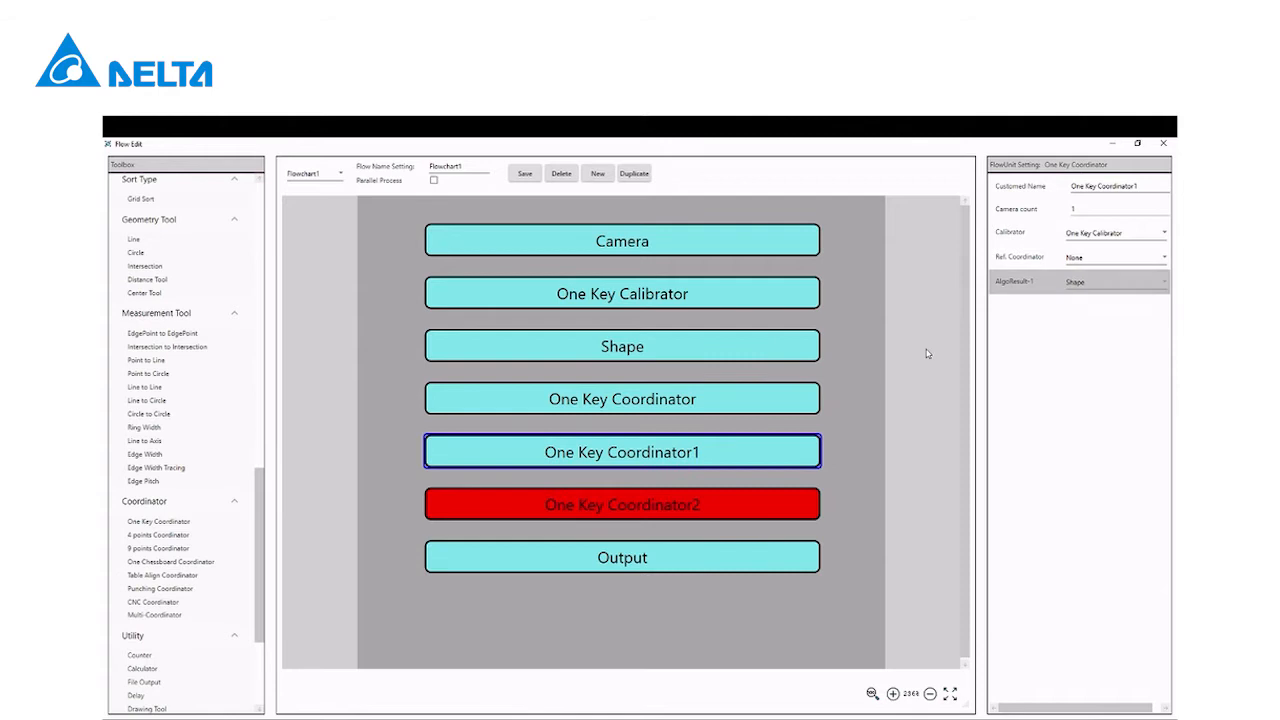
# Link One Key Coordinator2 to the One Key Calibrator and use Shape as its AlgoResult-1
pyautogui.click(644, 506)
pyautogui.click(1100, 232)
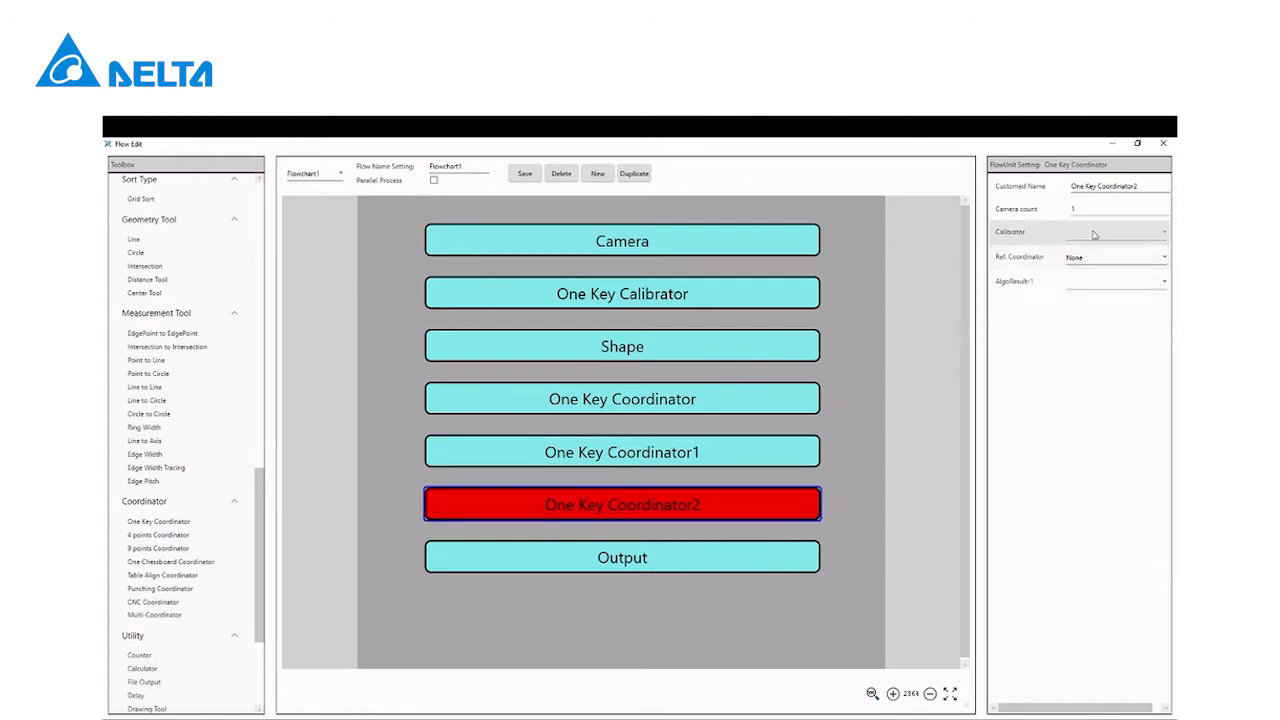
pyautogui.click(1092, 261)
pyautogui.click(1100, 284)
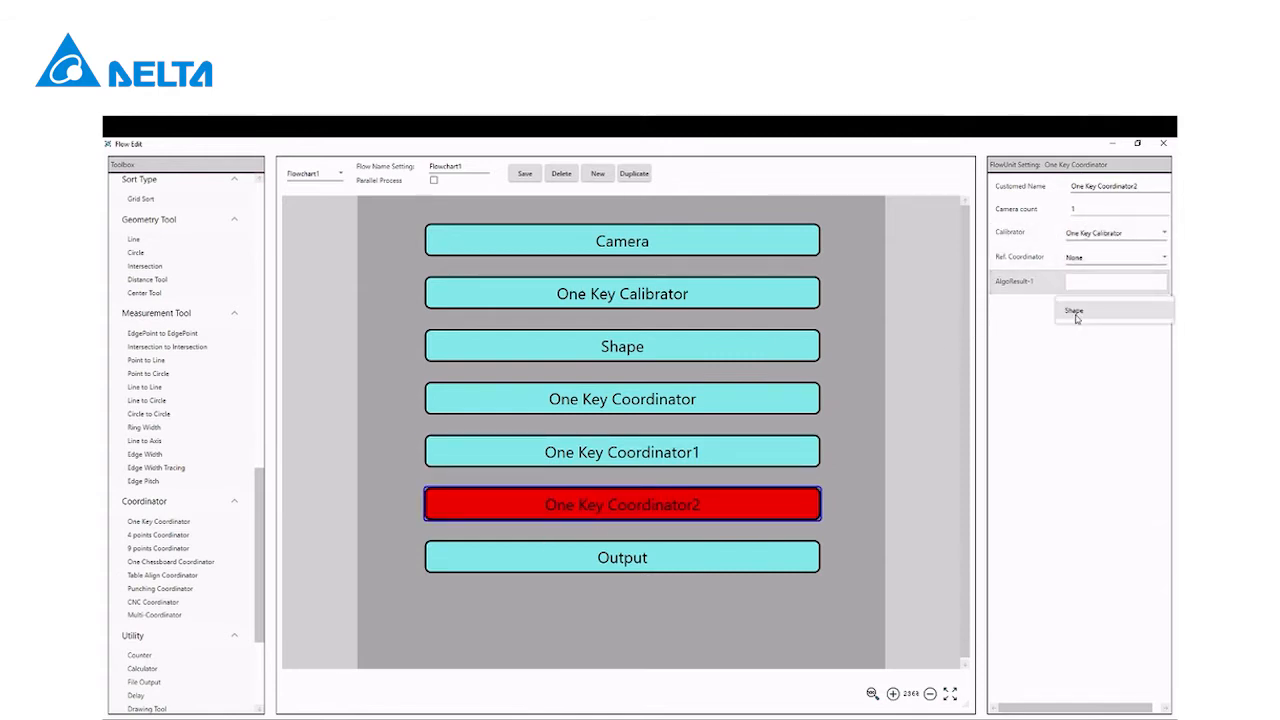
pyautogui.click(1074, 312)
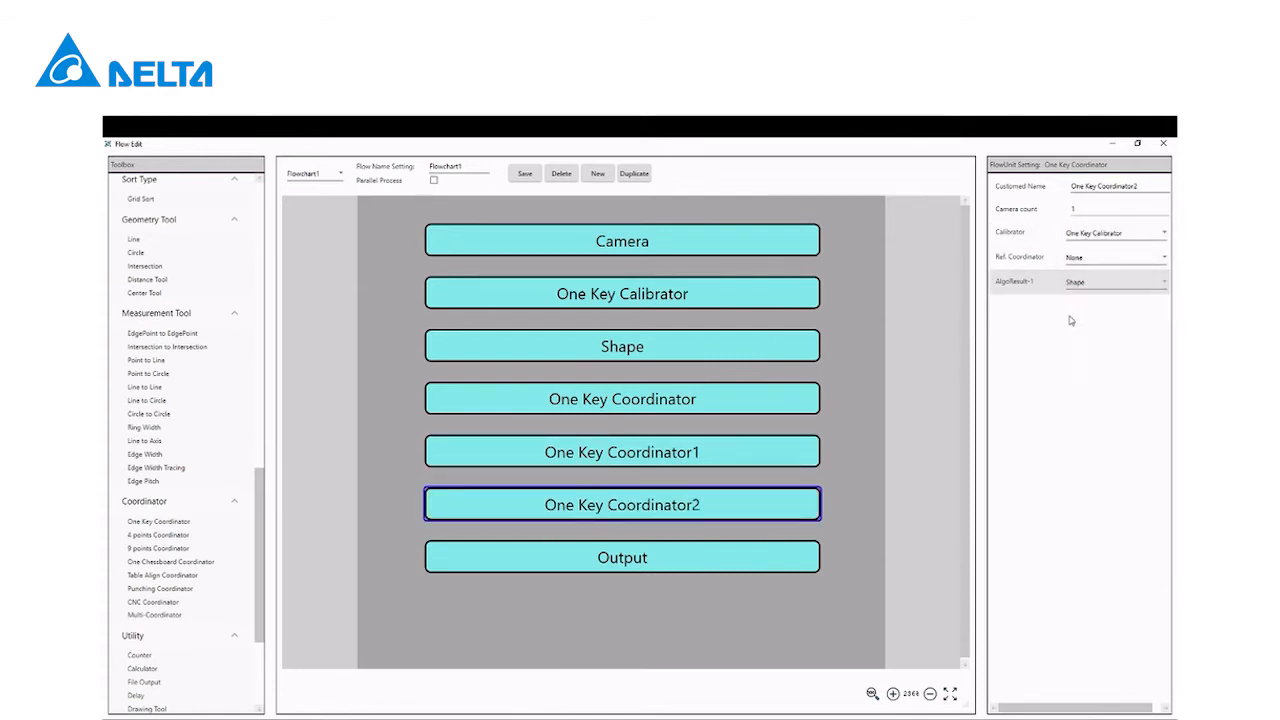
# Save the edited flow and return to the main image view
pyautogui.click(524, 175)
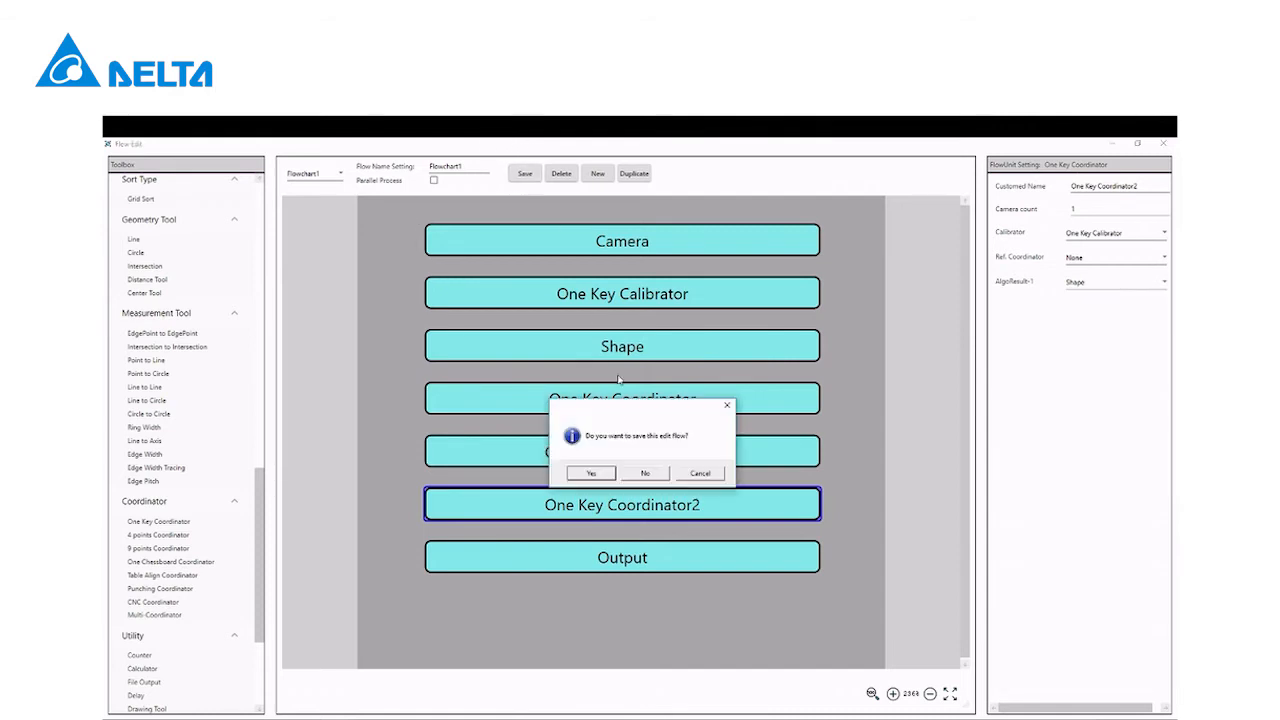
pyautogui.click(597, 474)
pyautogui.click(646, 474)
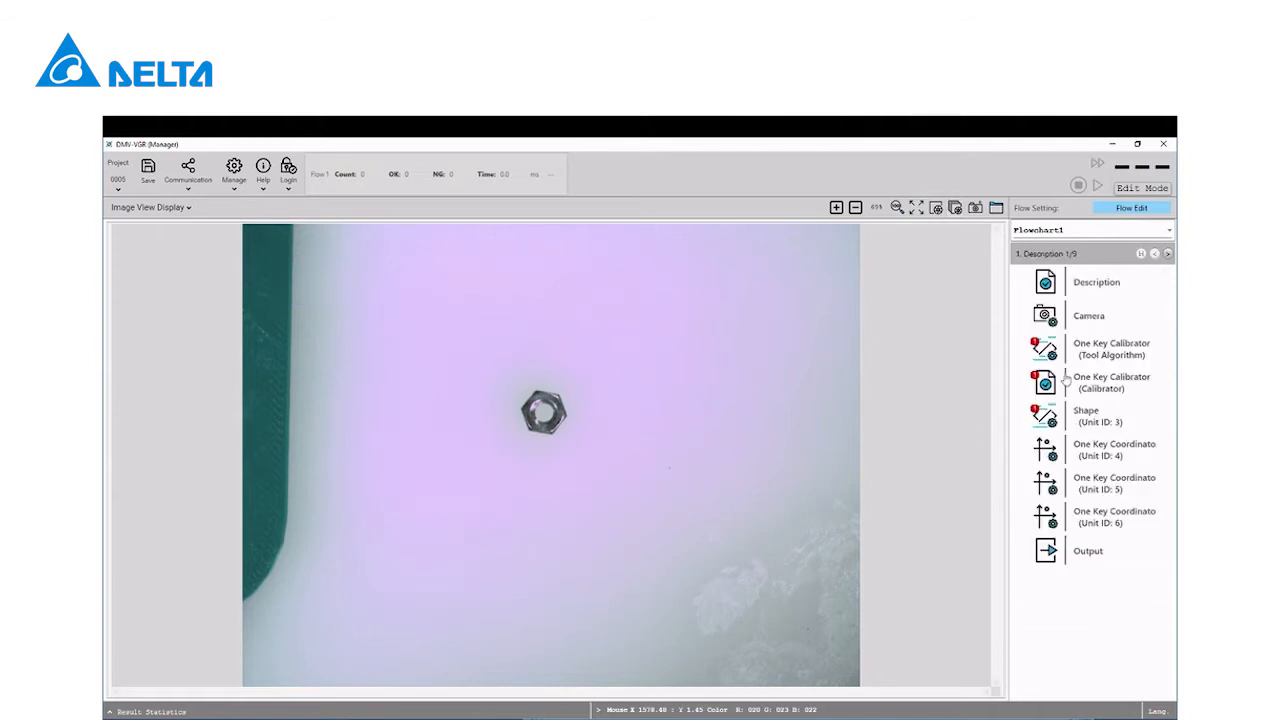
# In the One Key Calibrator's tool algorithm, fit the blue pattern region tightly around the DELTA logo and save it
pyautogui.doubleClick(1112, 350)
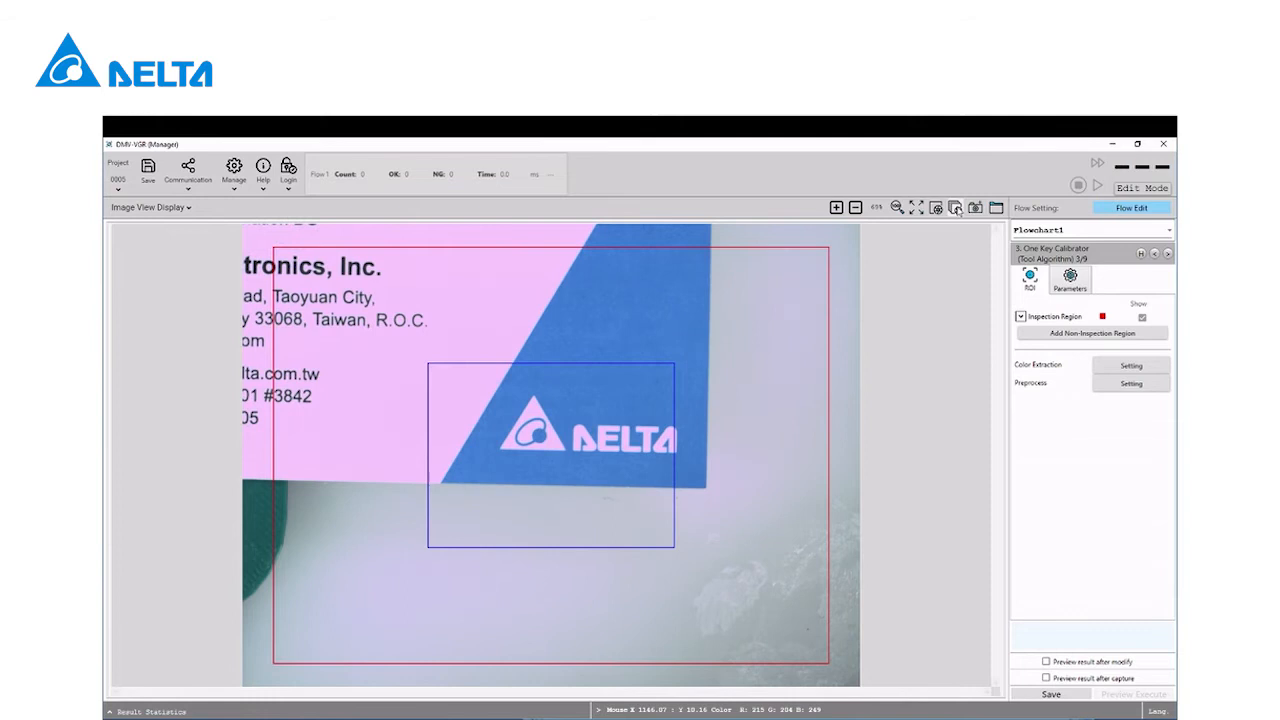
pyautogui.click(514, 401)
pyautogui.moveTo(514, 401); pyautogui.dragTo(528, 319)
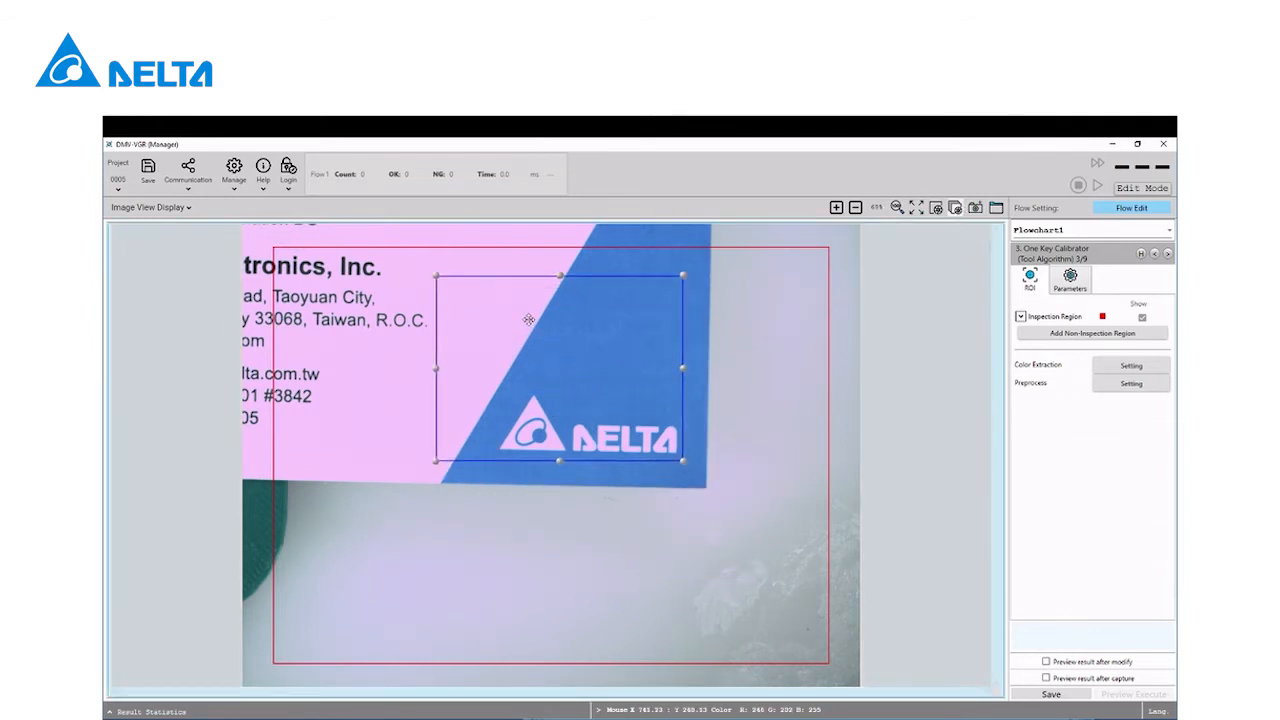
pyautogui.moveTo(436, 272); pyautogui.dragTo(492, 387)
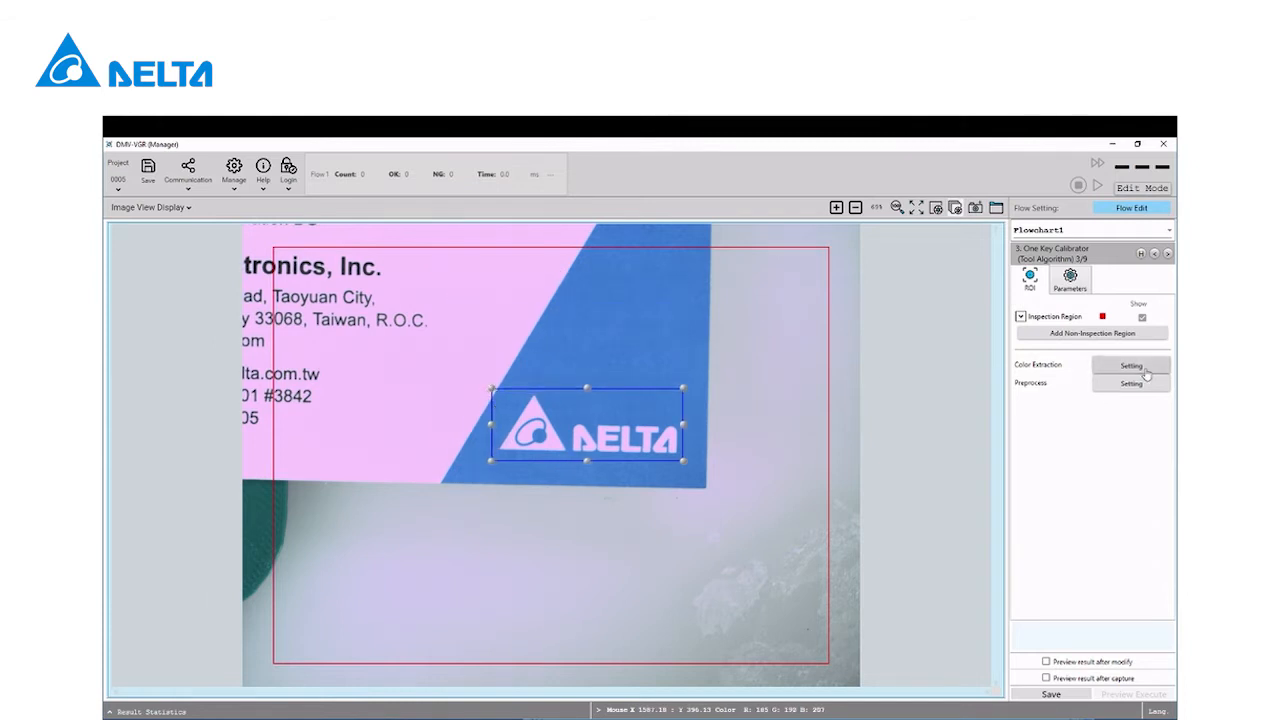
pyautogui.click(1044, 697)
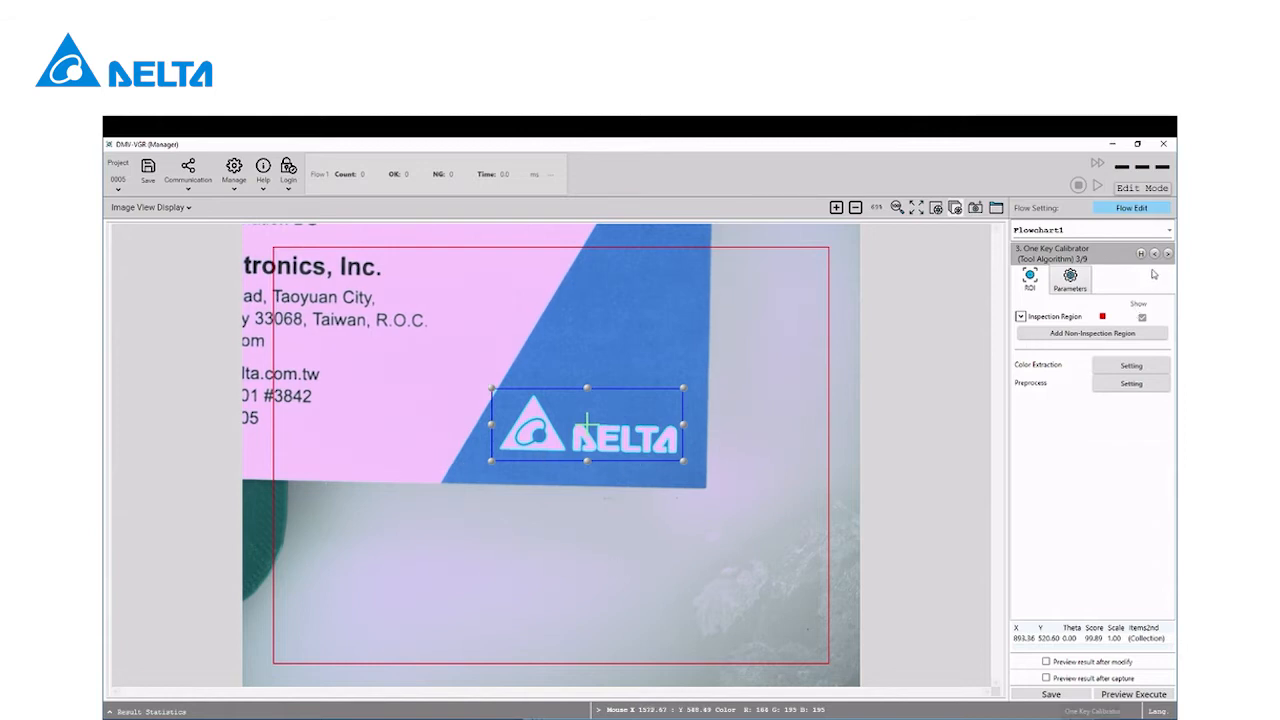
# Go to the One Key Calibrator's calibrator page and check the robot's connection settings
pyautogui.click(1167, 254)
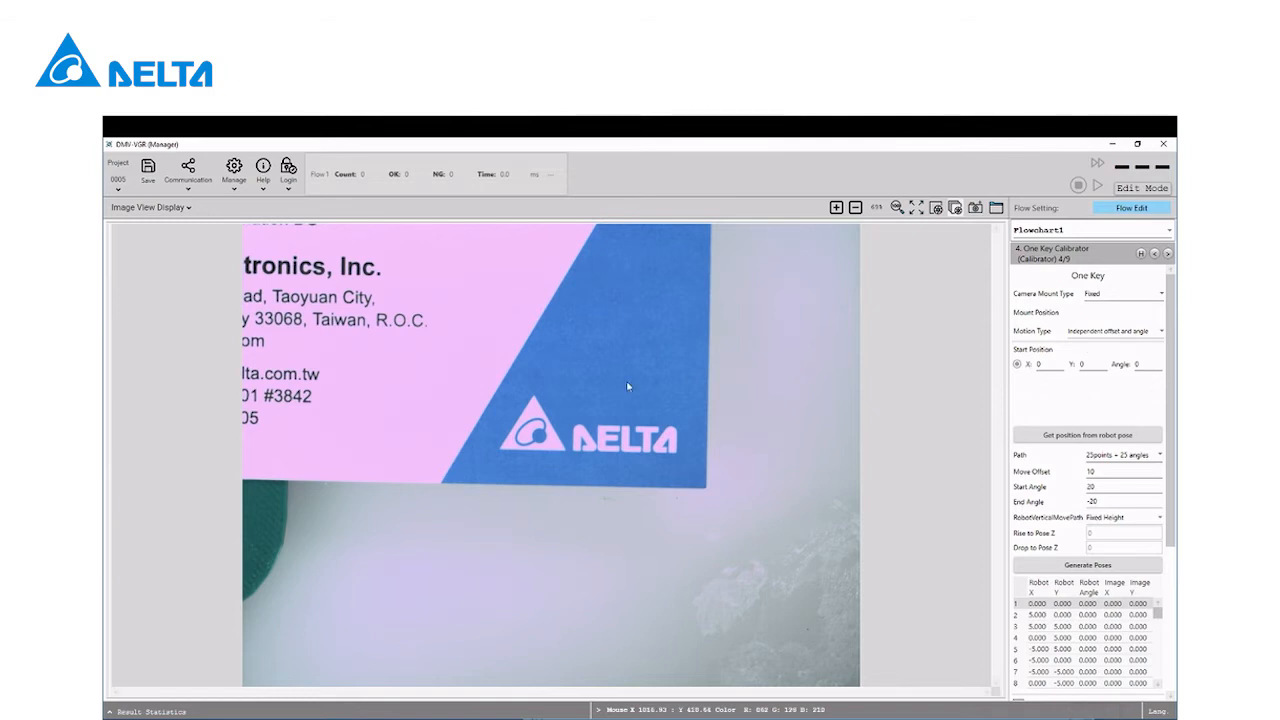
pyautogui.click(183, 185)
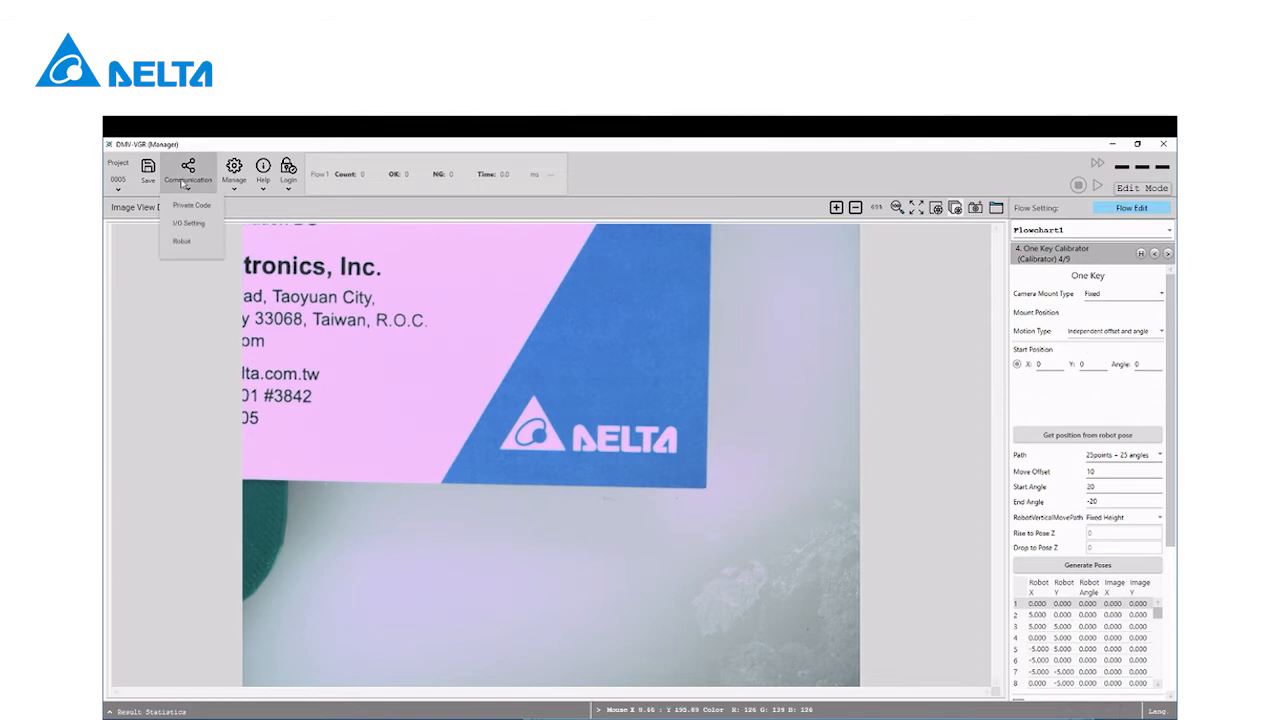
pyautogui.click(182, 268)
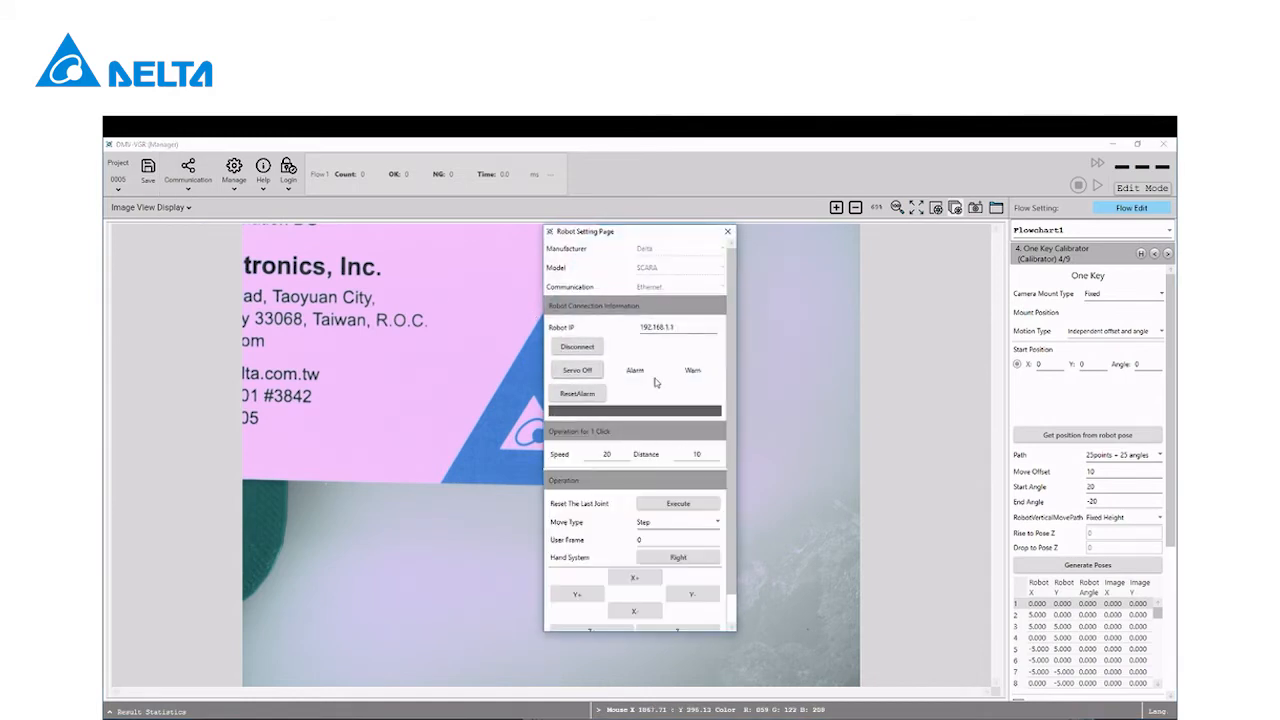
pyautogui.click(728, 233)
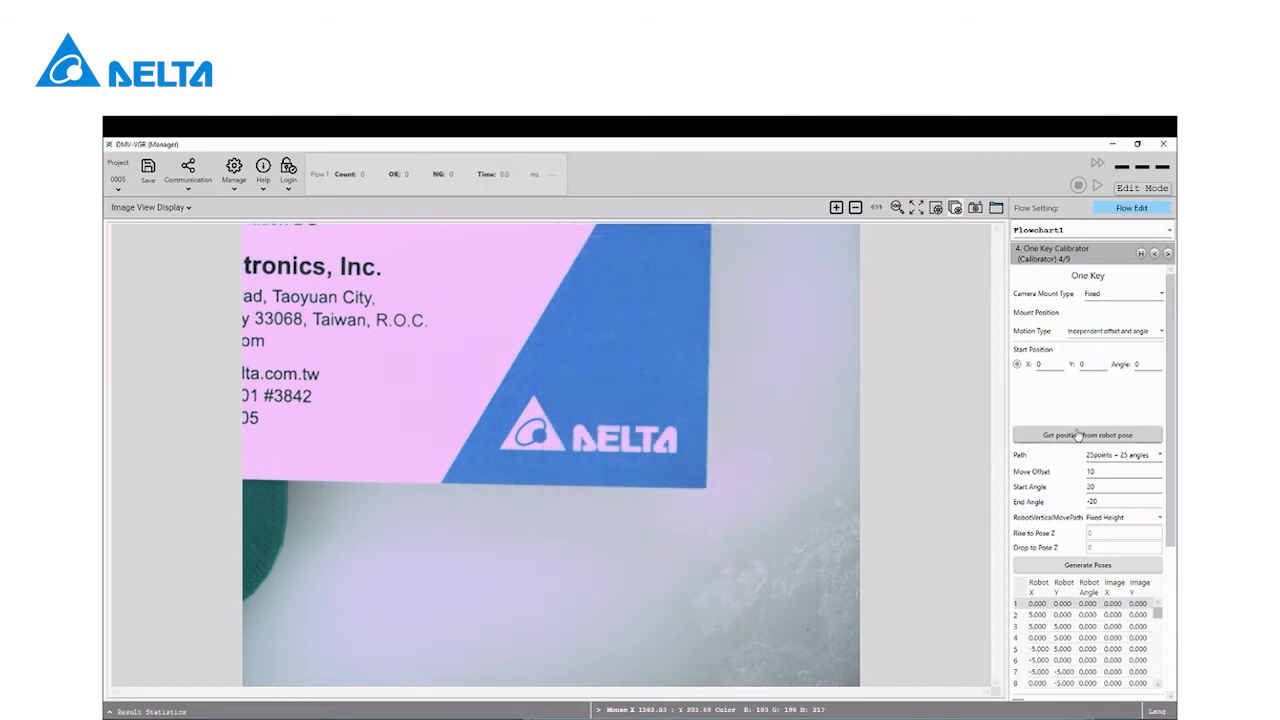
# Take the start position from the current robot pose, and generate and preview the calibration poses
pyautogui.click(1078, 434)
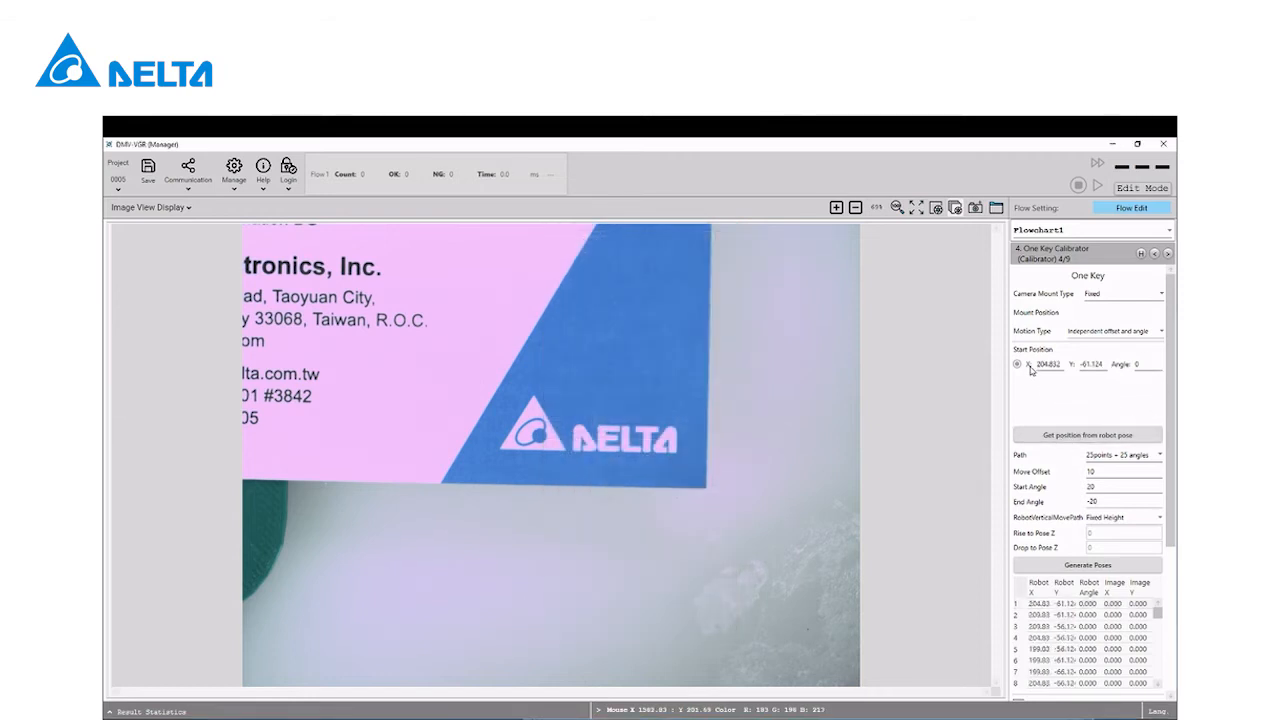
pyautogui.scroll(-2, 1150, 415)
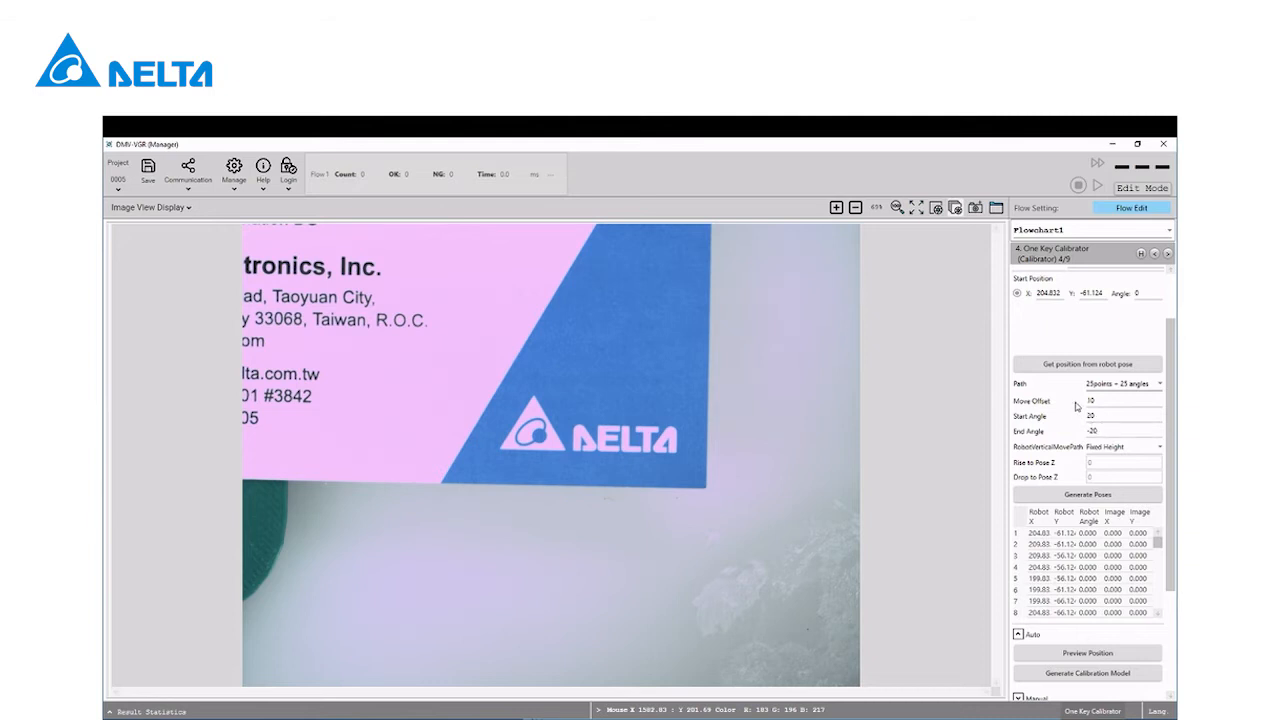
pyautogui.click(1107, 496)
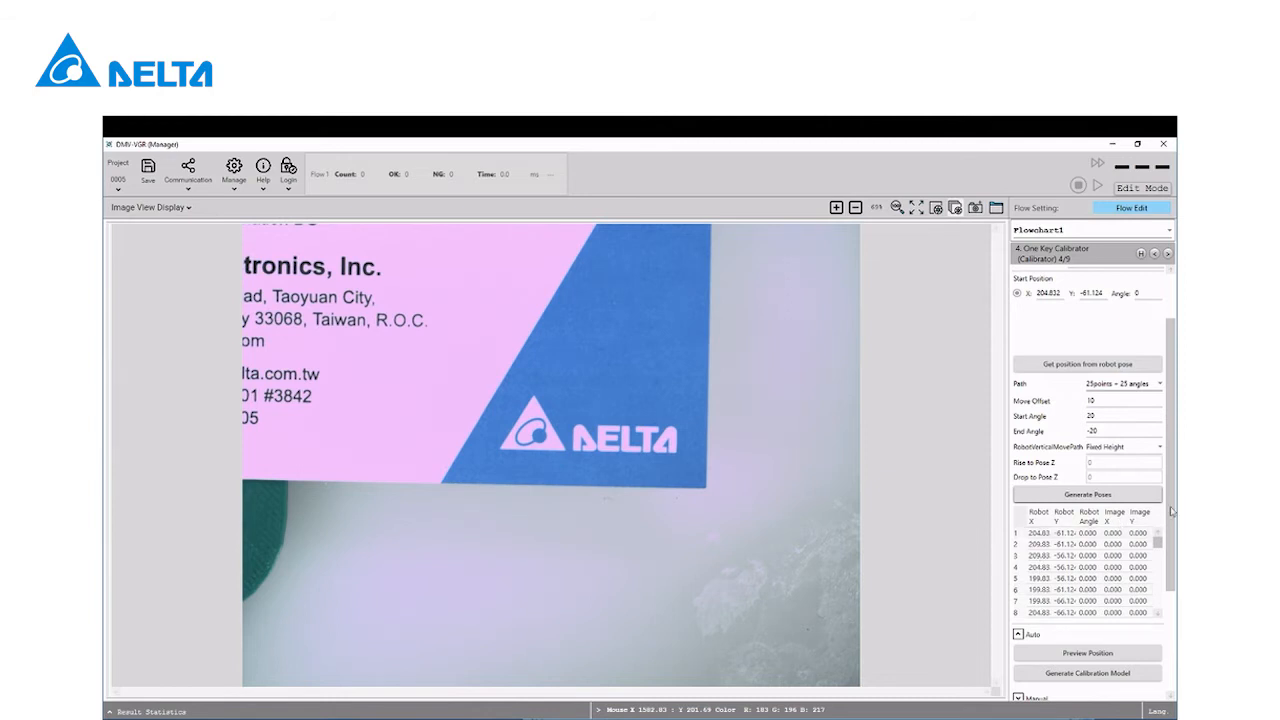
pyautogui.scroll(-3, 1155, 570)
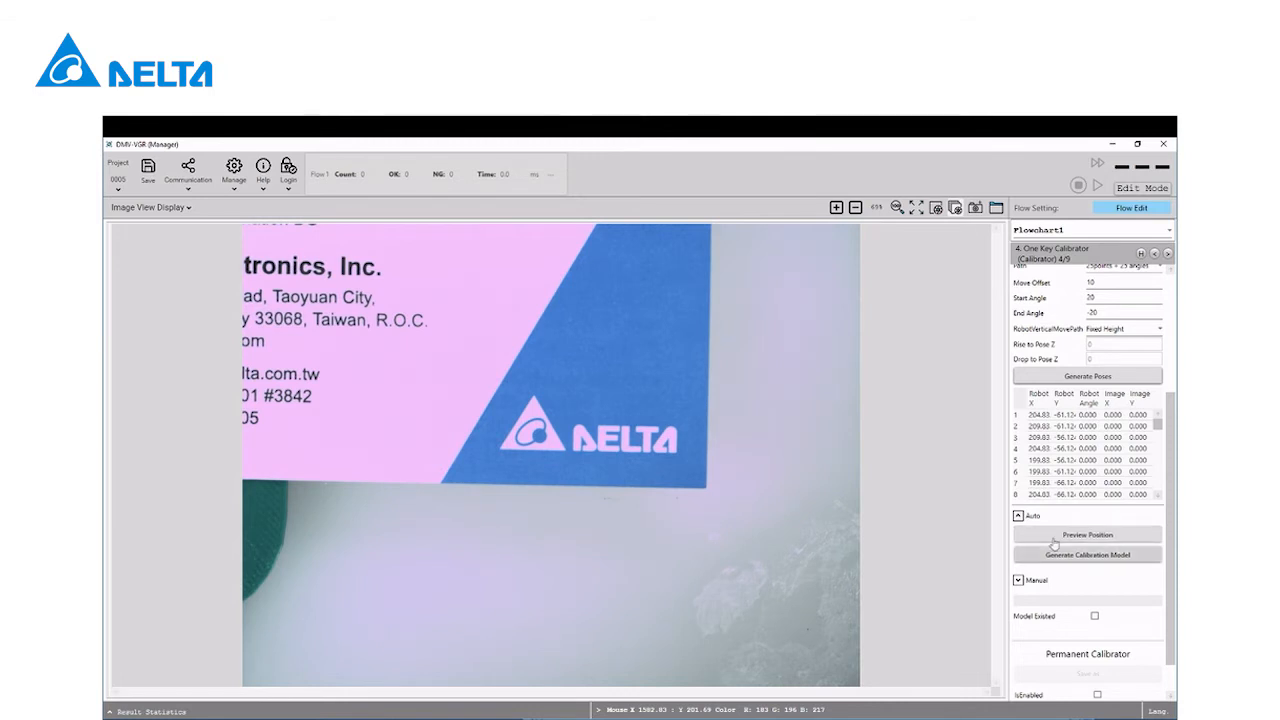
pyautogui.click(1089, 535)
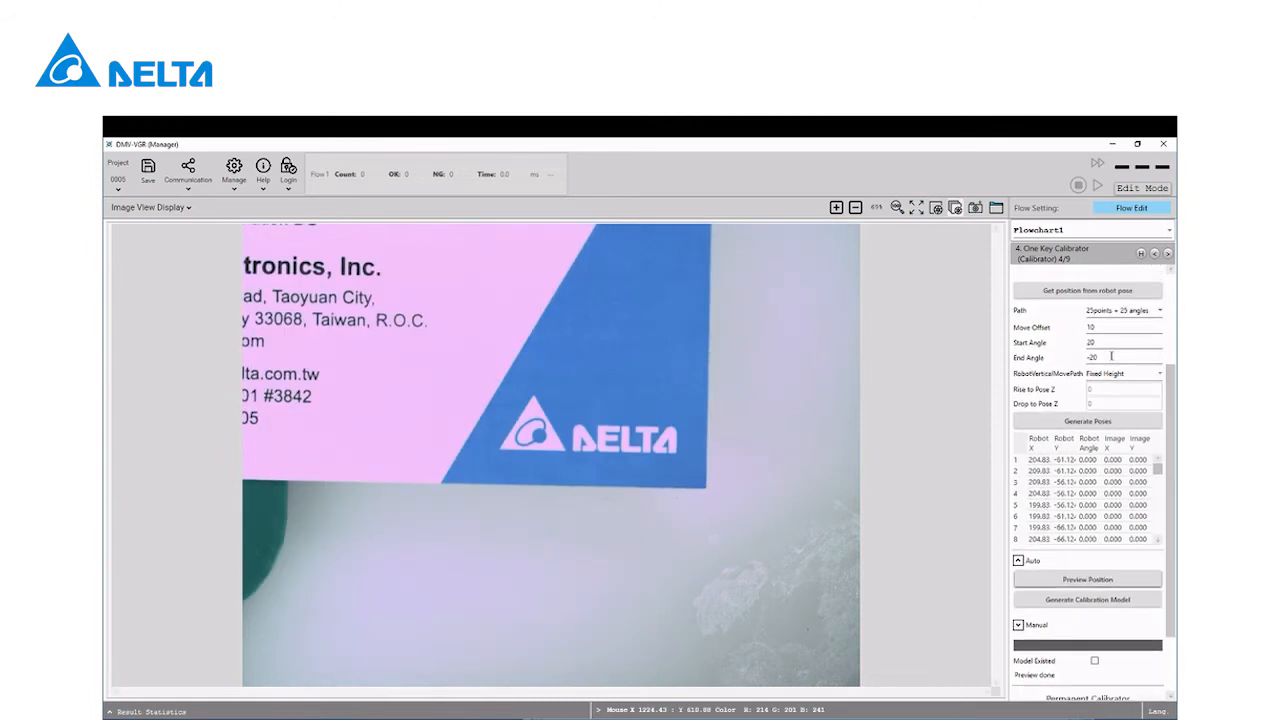
# Set the calibration start angle to 10 and the end angle to -10, and regenerate the poses
pyautogui.doubleClick(1093, 343)
pyautogui.write('10')
pyautogui.press('Tab')
pyautogui.write('-10')
pyautogui.click(1108, 424)
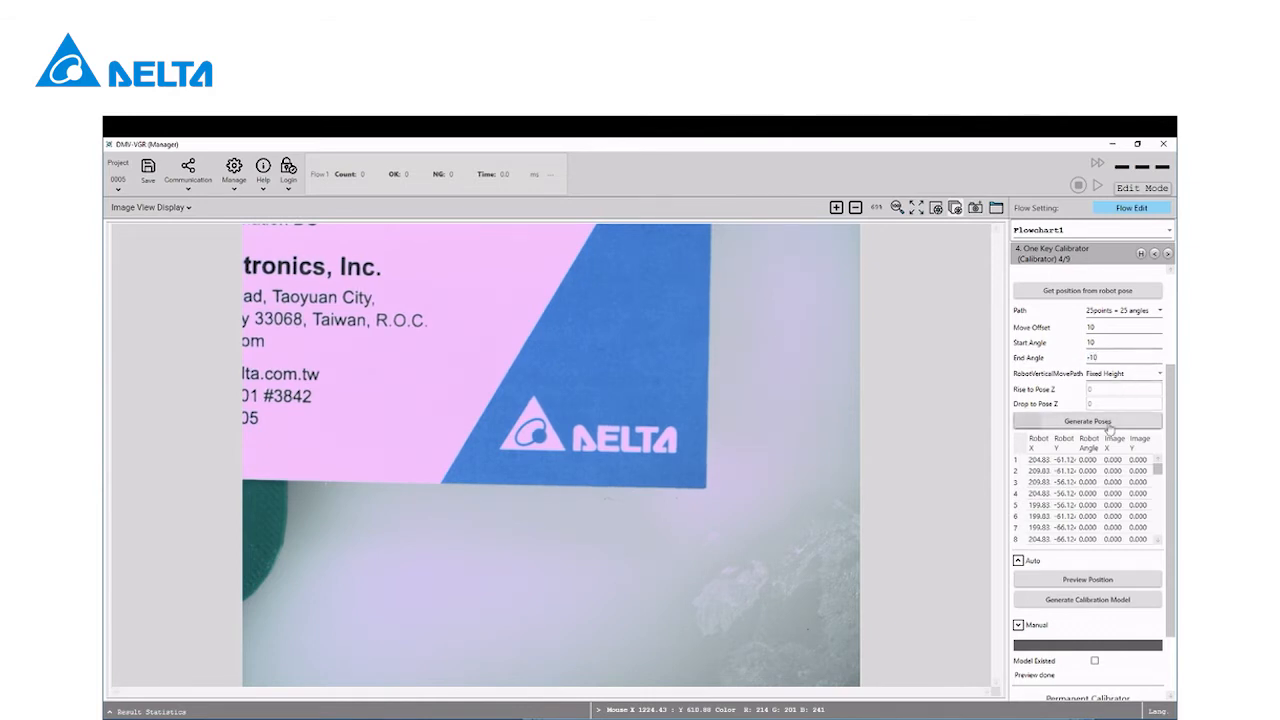
# Preview the regenerated calibration positions with the robot and generate the calibration model
pyautogui.scroll(-2, 1060, 520)
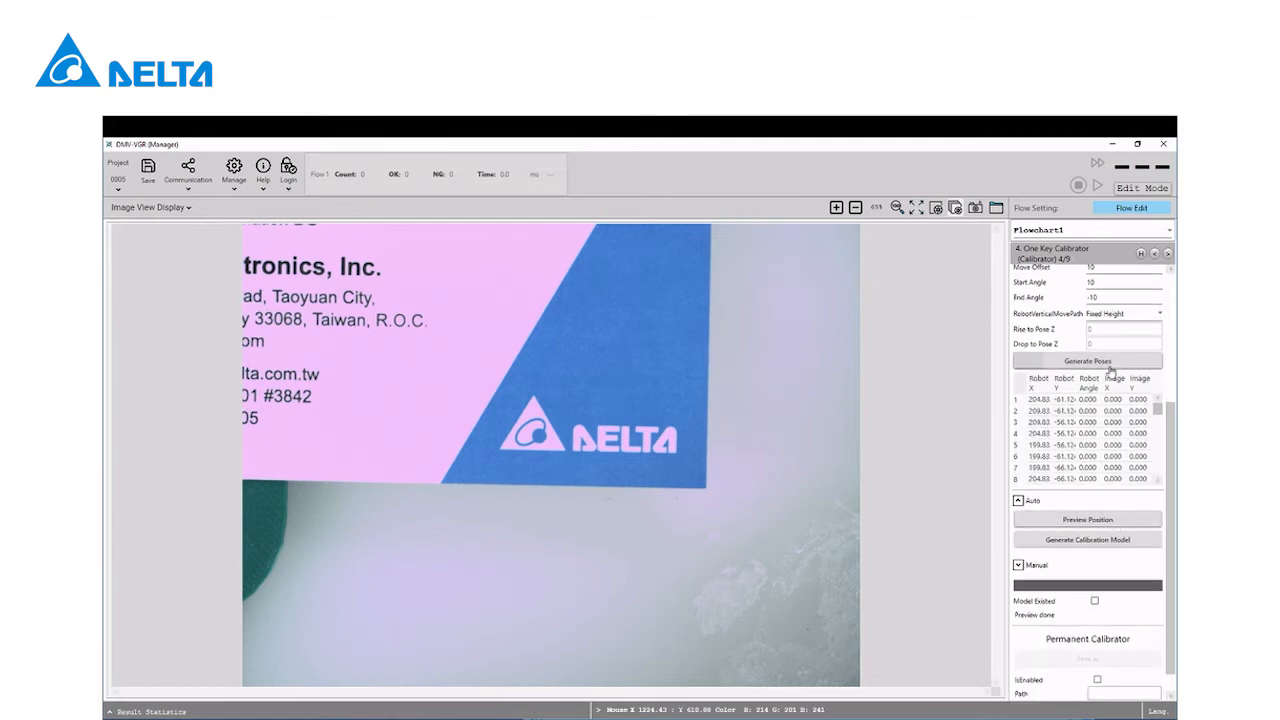
pyautogui.click(1101, 519)
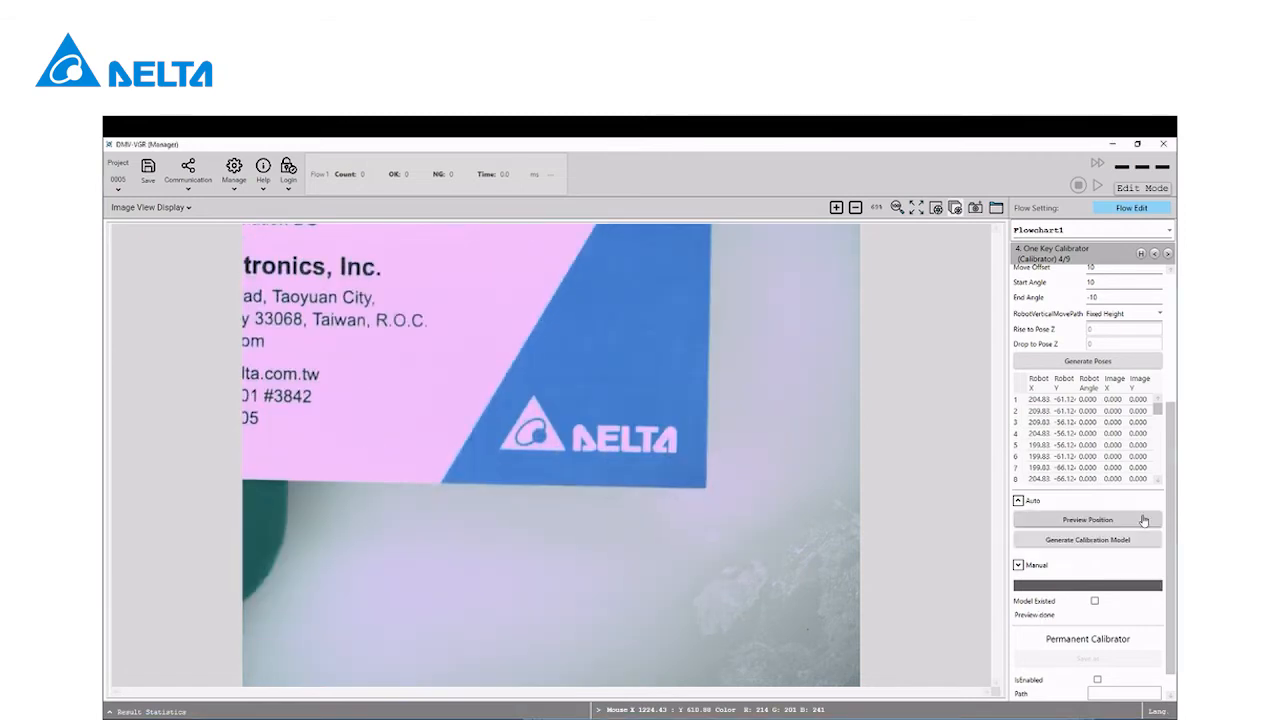
pyautogui.scroll(-1, 1173, 527)
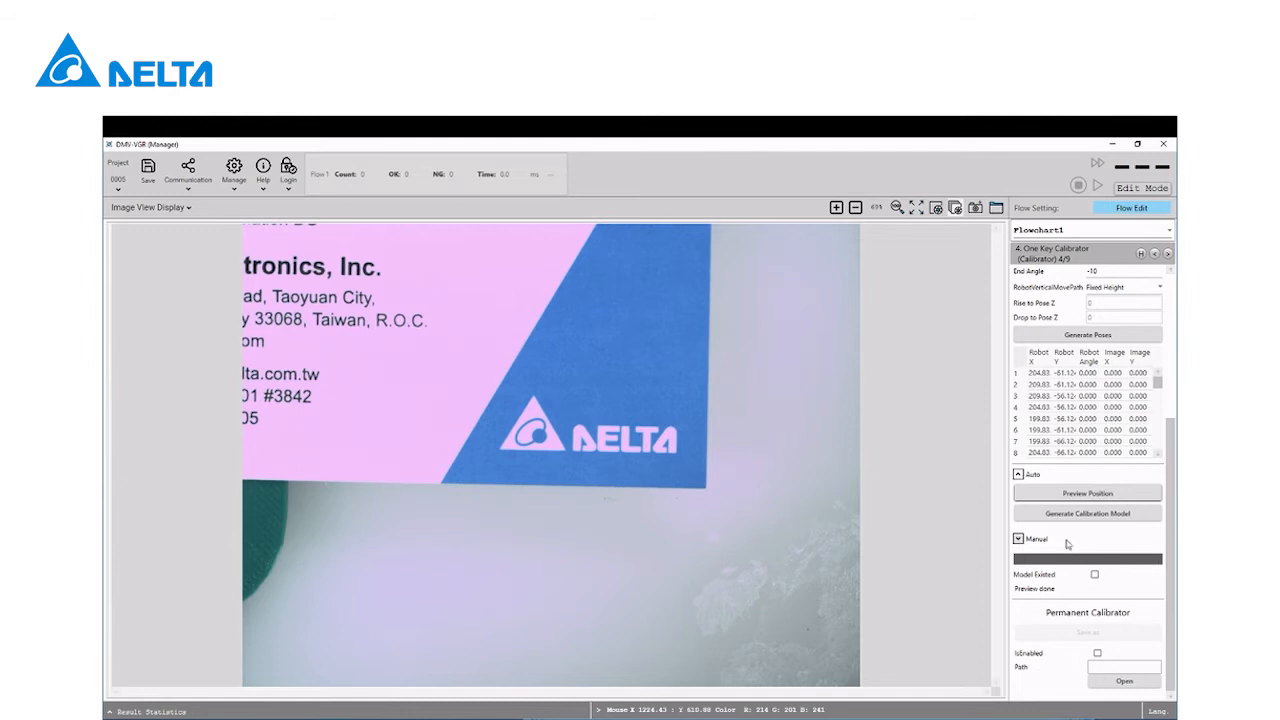
pyautogui.click(1095, 516)
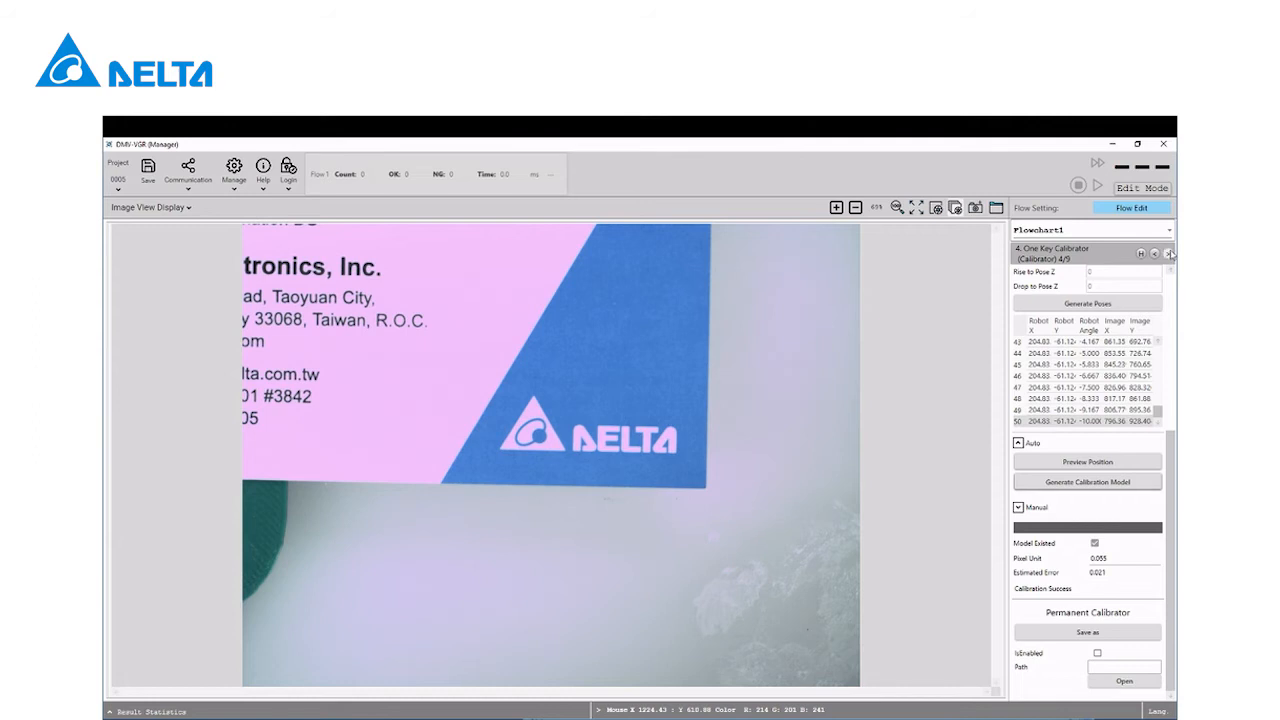
# In the Shape unit, fit the blue pattern region tightly around the hex nut and save it
pyautogui.click(1169, 254)
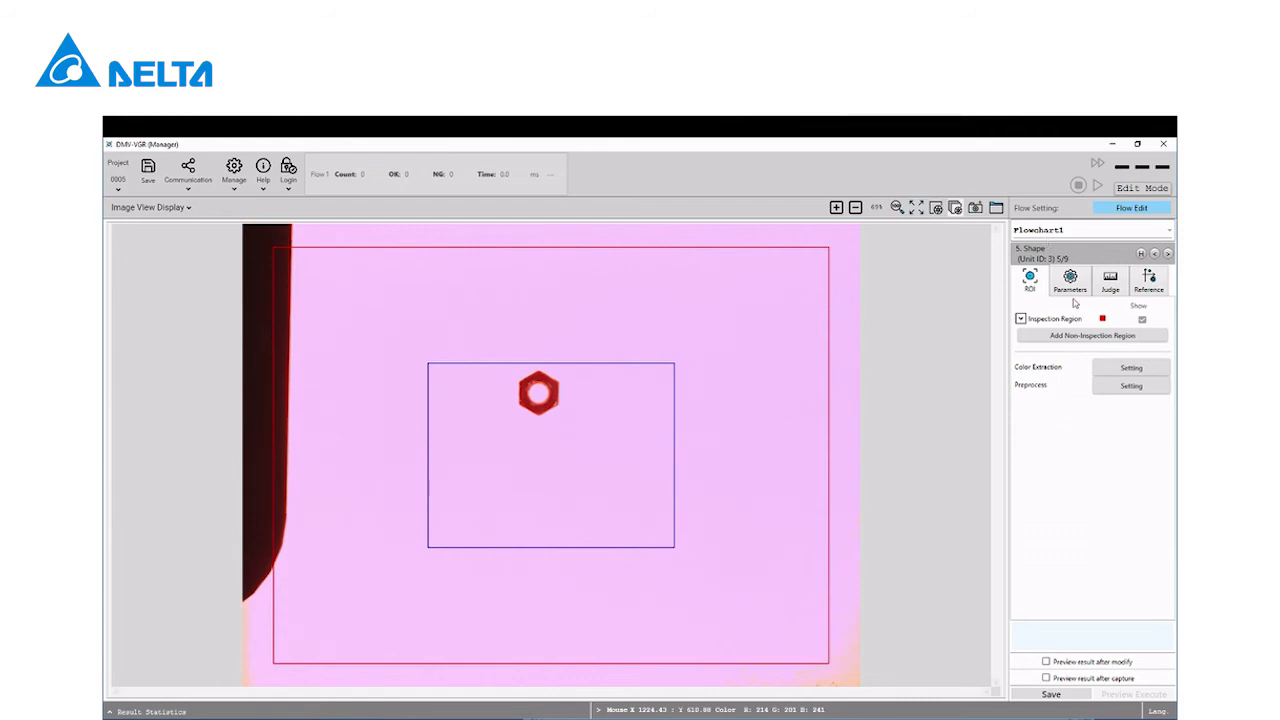
pyautogui.moveTo(571, 414); pyautogui.dragTo(634, 431)
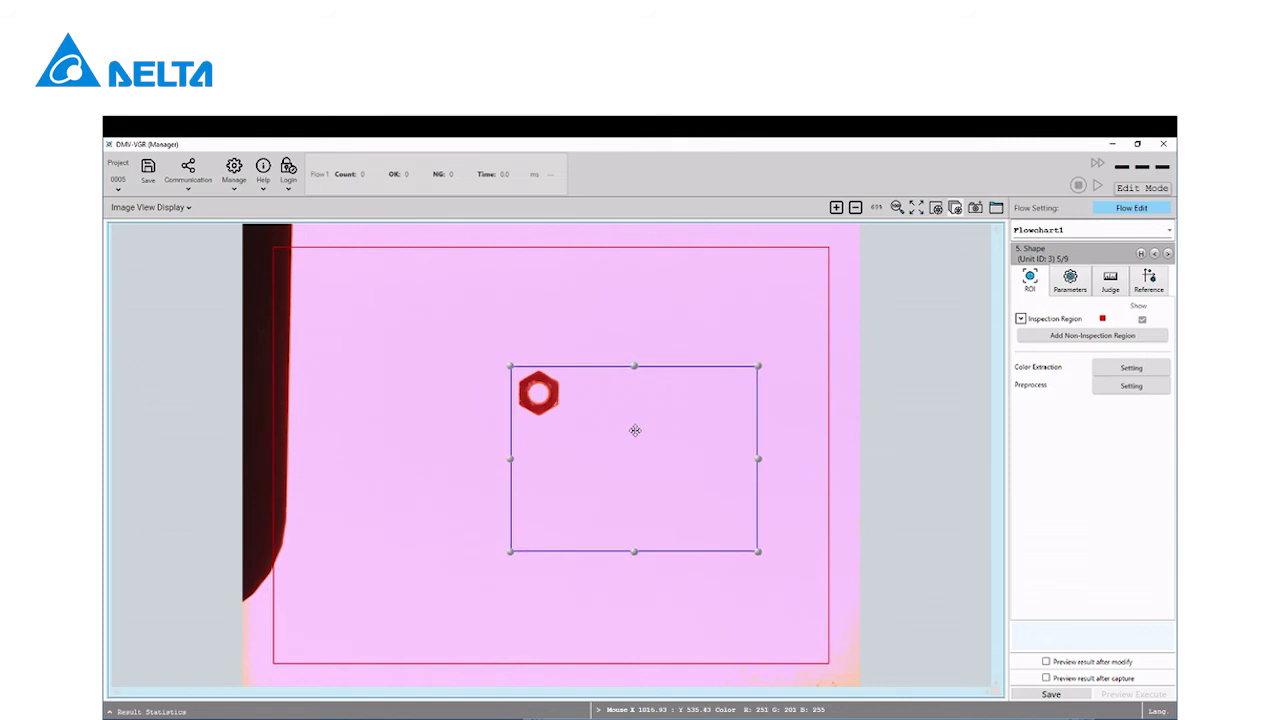
pyautogui.moveTo(758, 551); pyautogui.dragTo(568, 423)
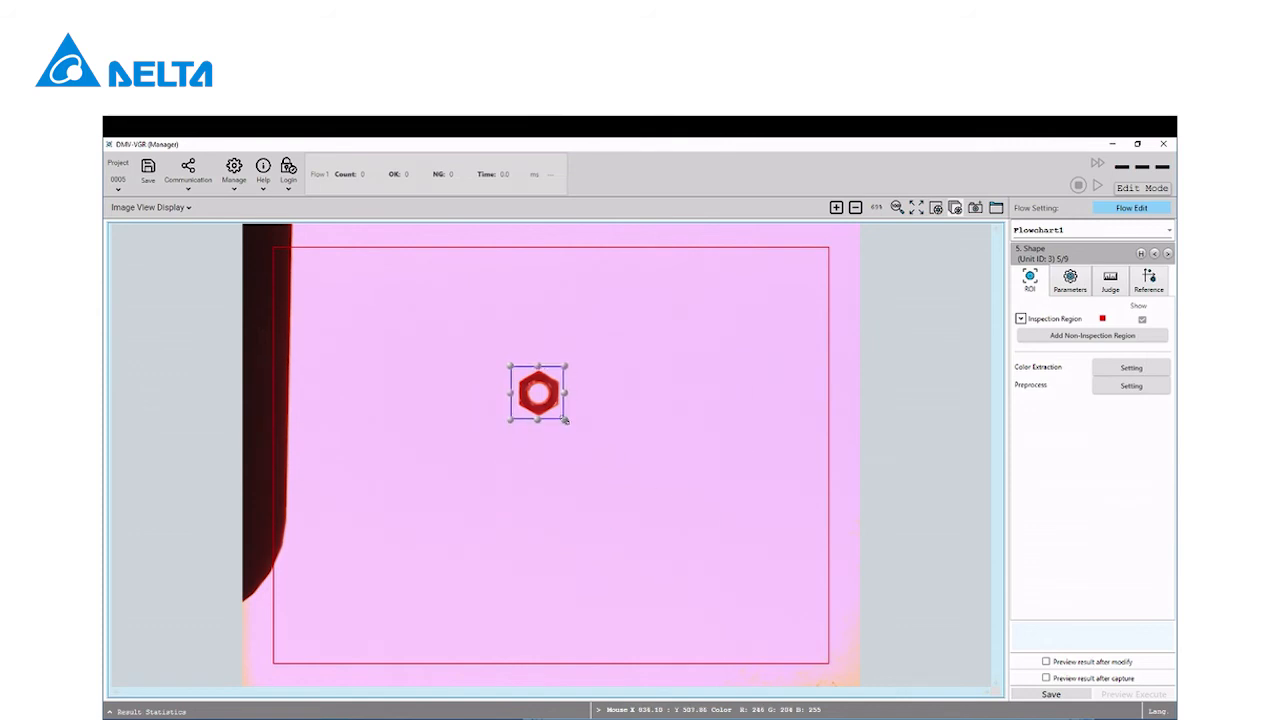
pyautogui.click(1050, 695)
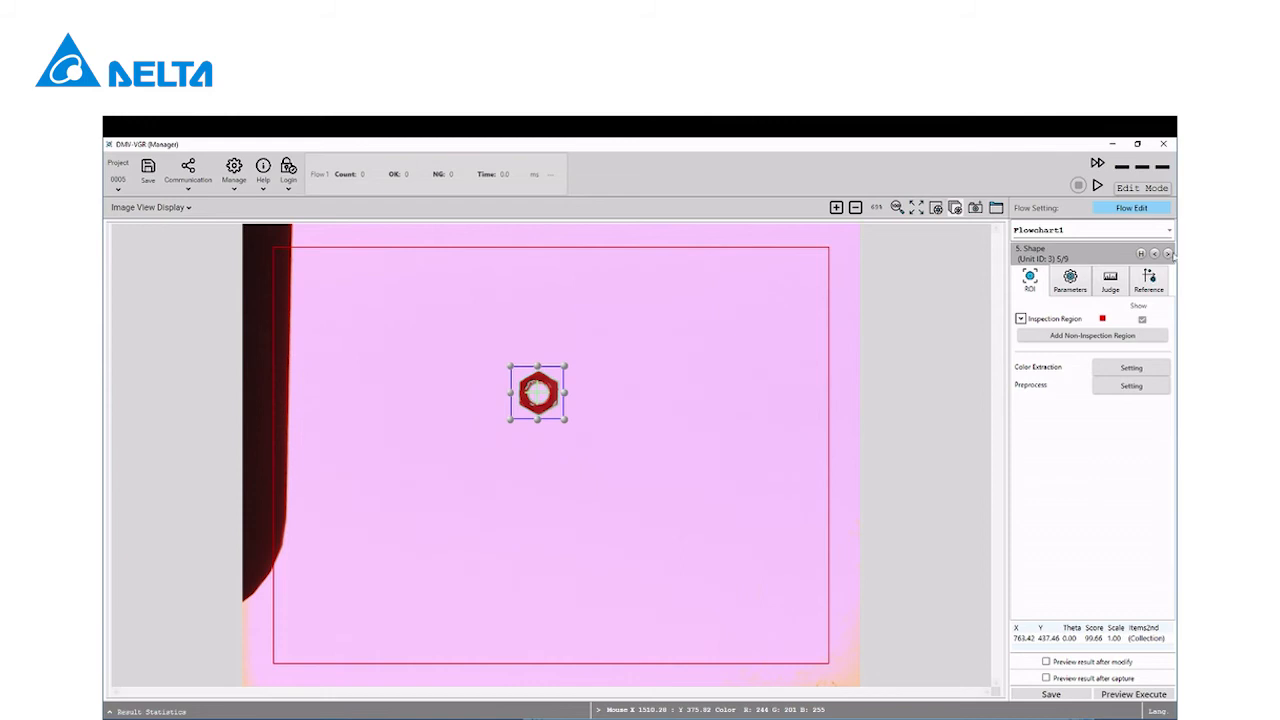
# For each of the three One Key Coordinators in turn, take the pick reference pose from the current robot pose
pyautogui.click(1169, 254)
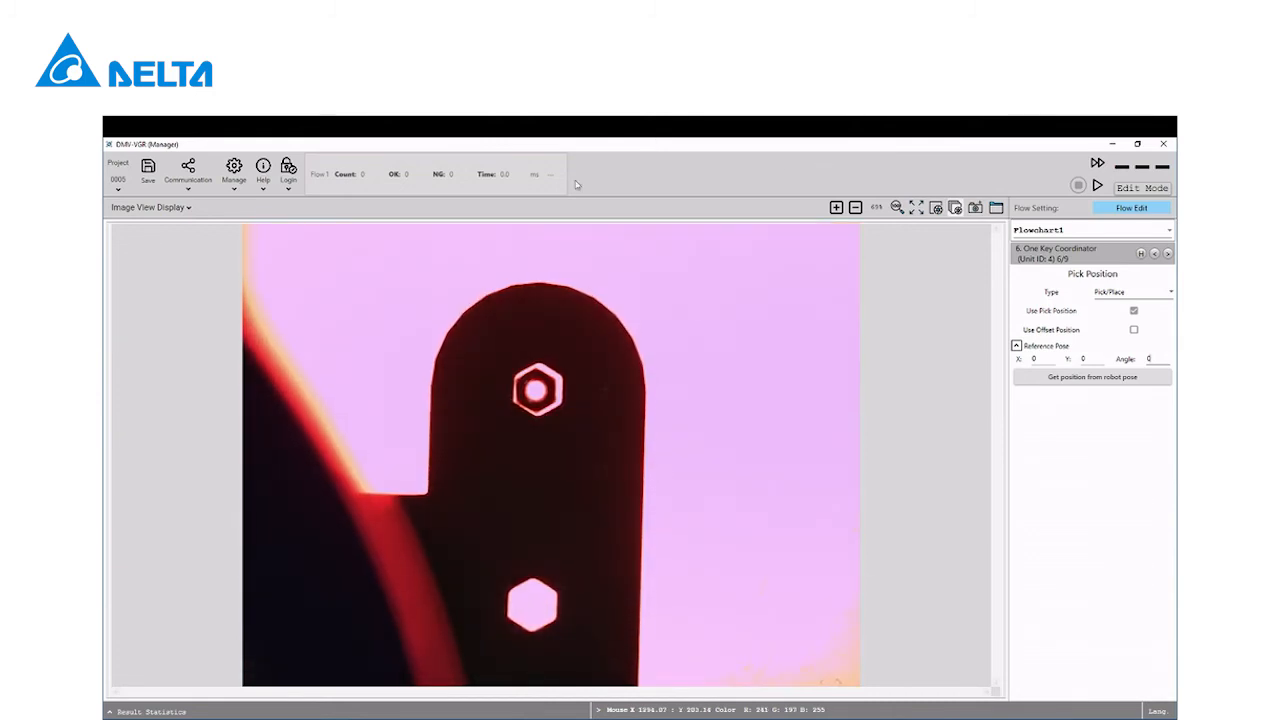
pyautogui.click(1067, 380)
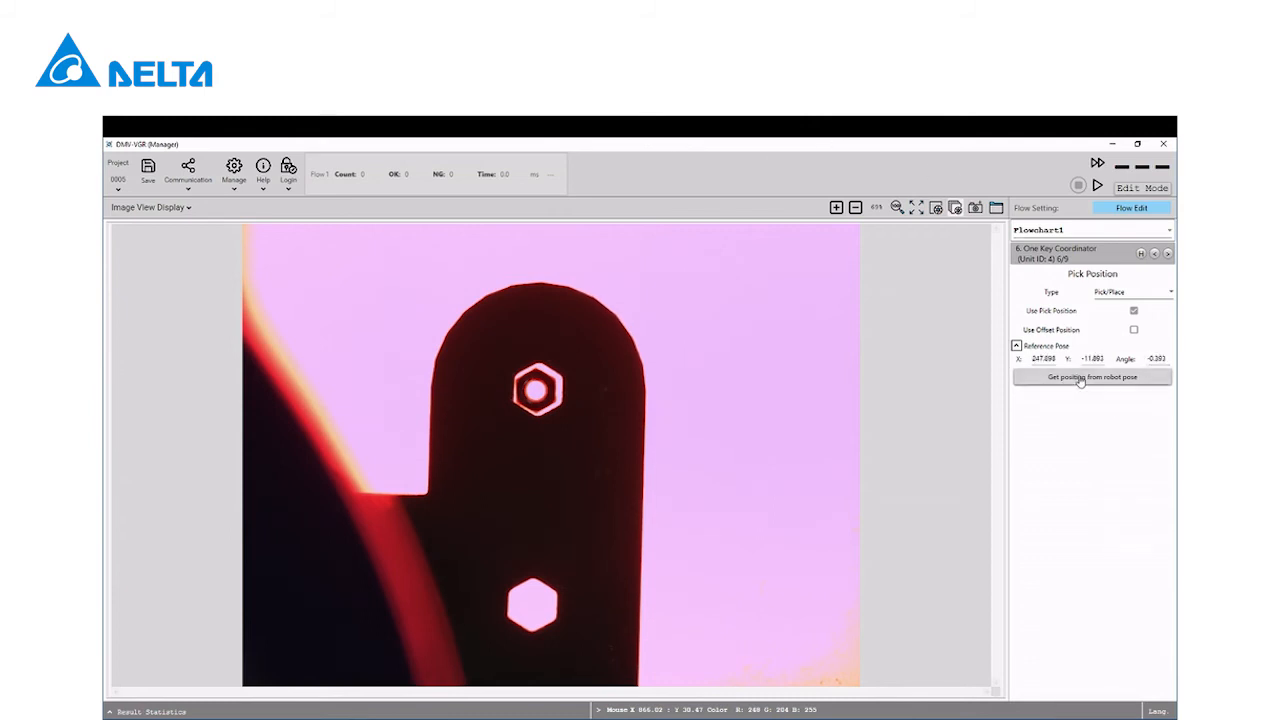
pyautogui.click(1168, 255)
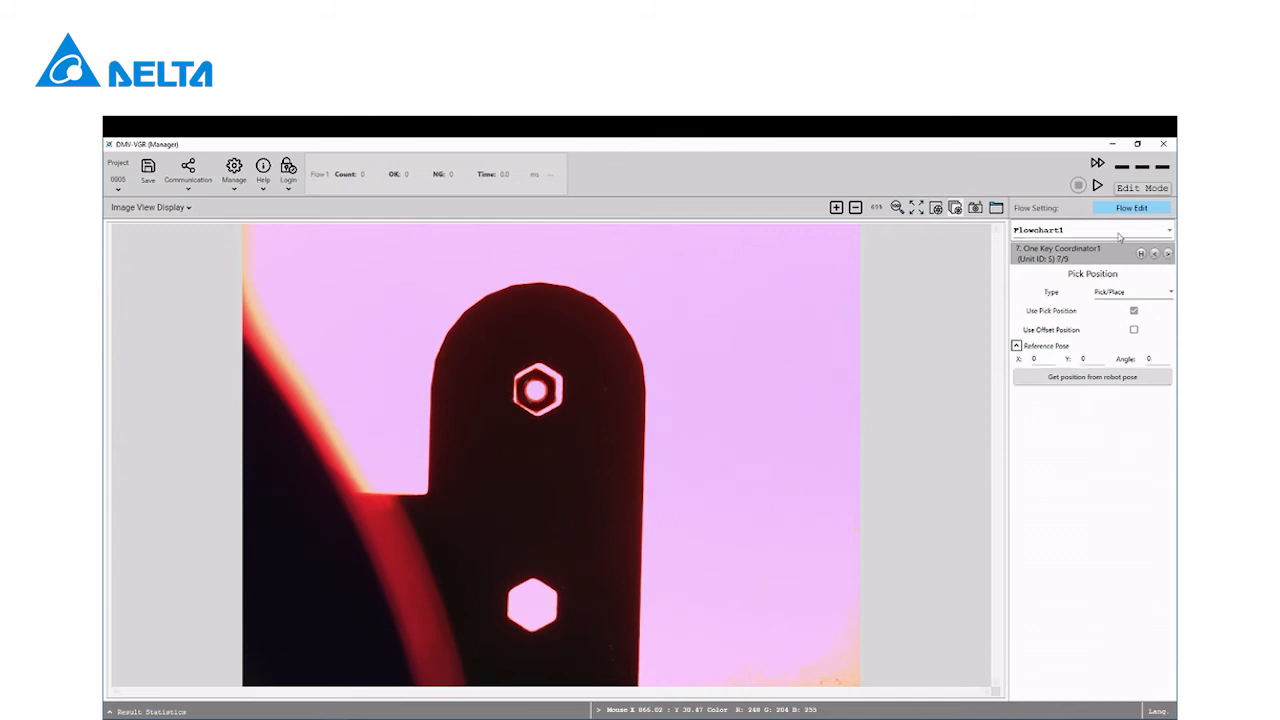
pyautogui.click(1104, 380)
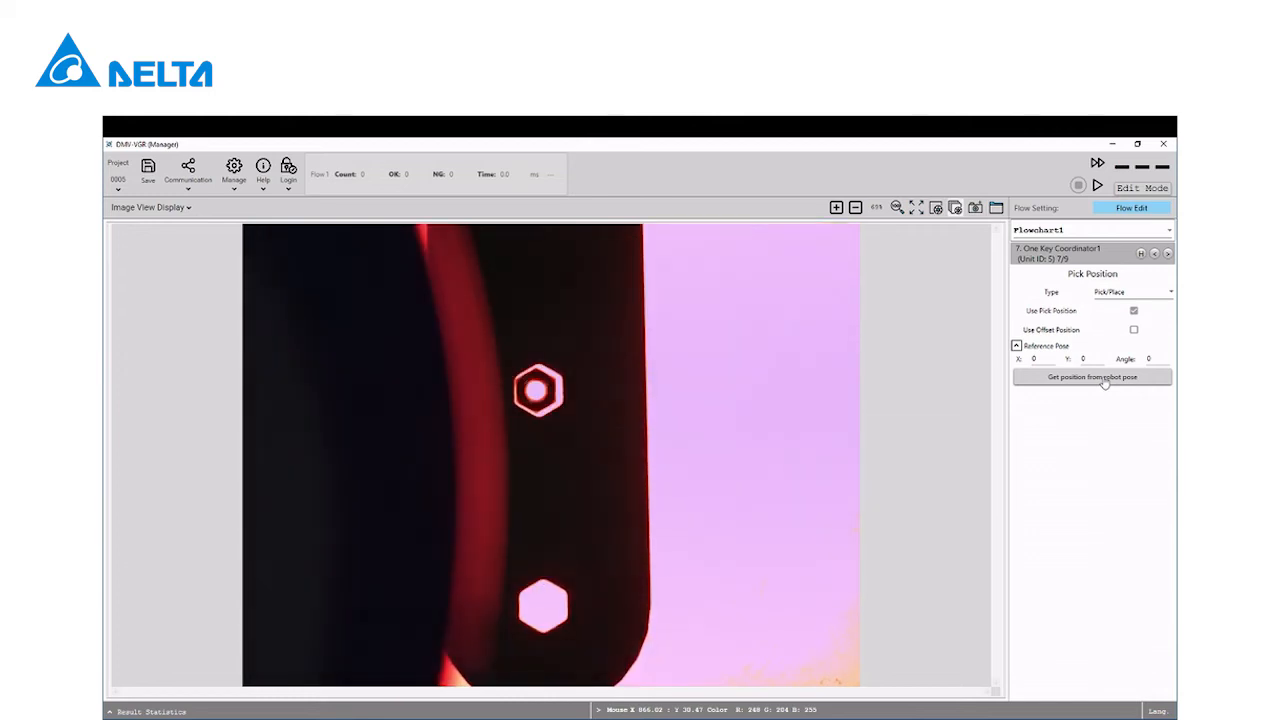
pyautogui.click(1105, 380)
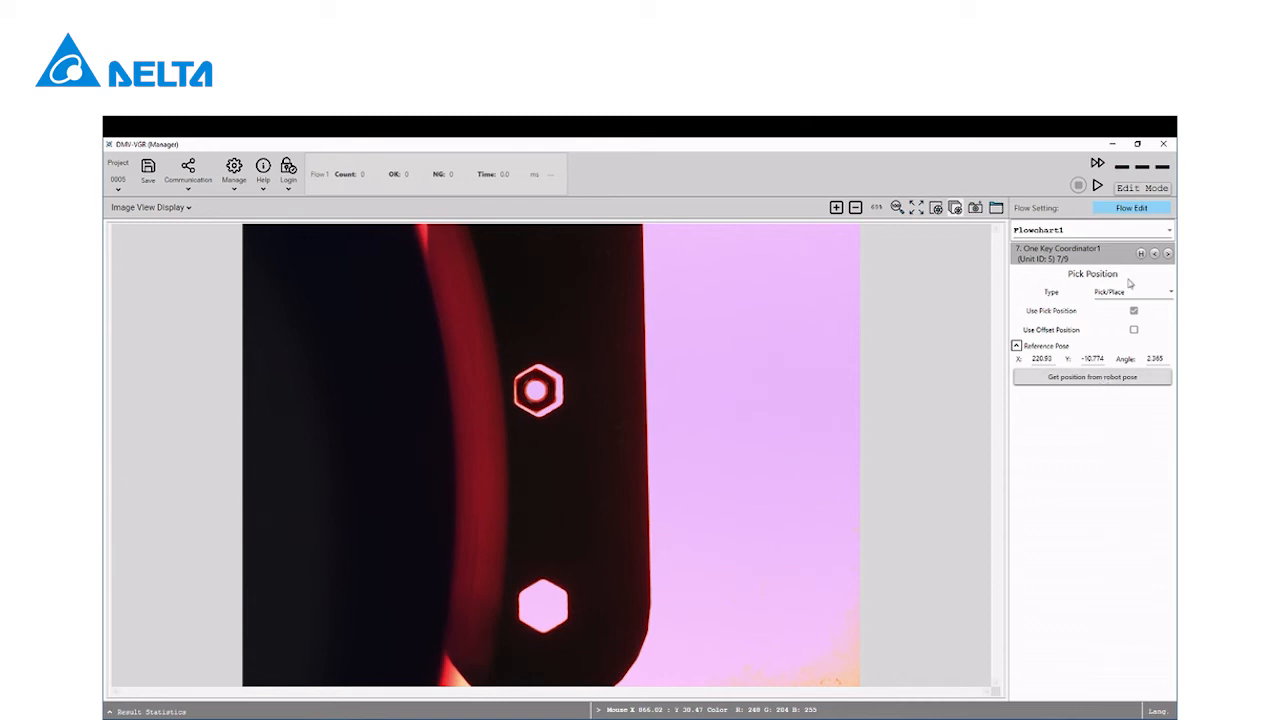
pyautogui.click(1167, 254)
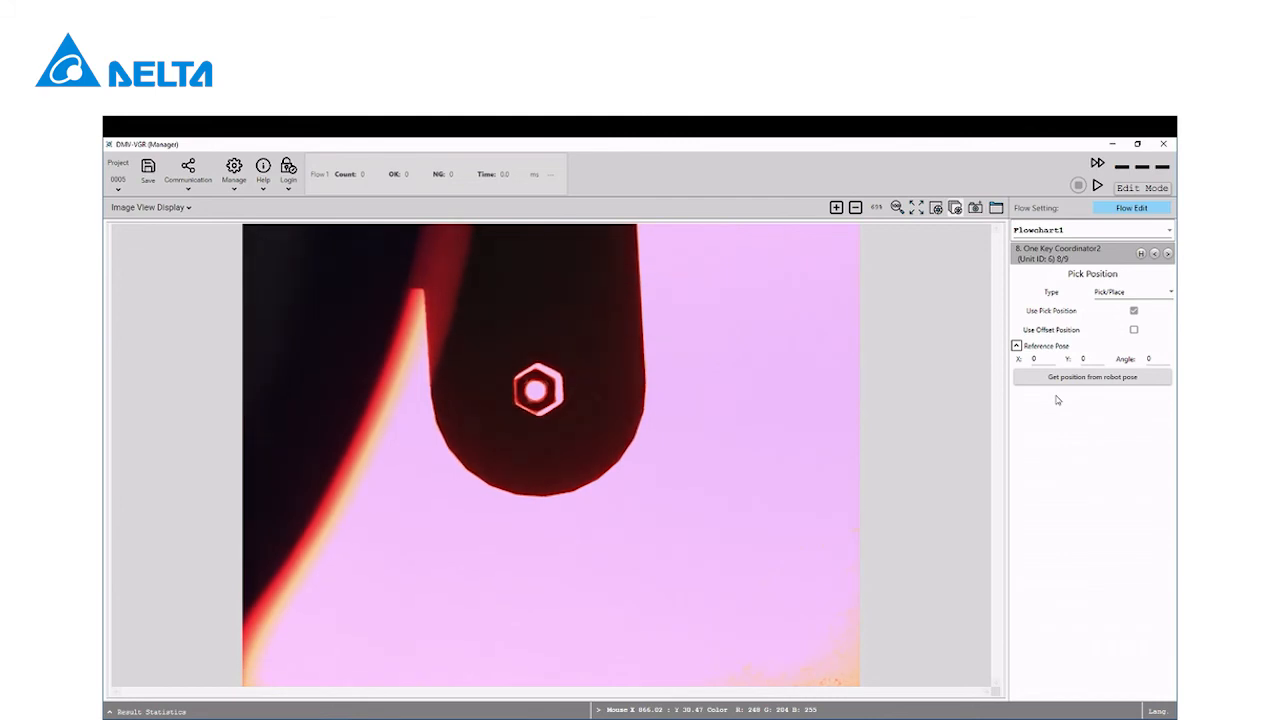
pyautogui.click(1064, 381)
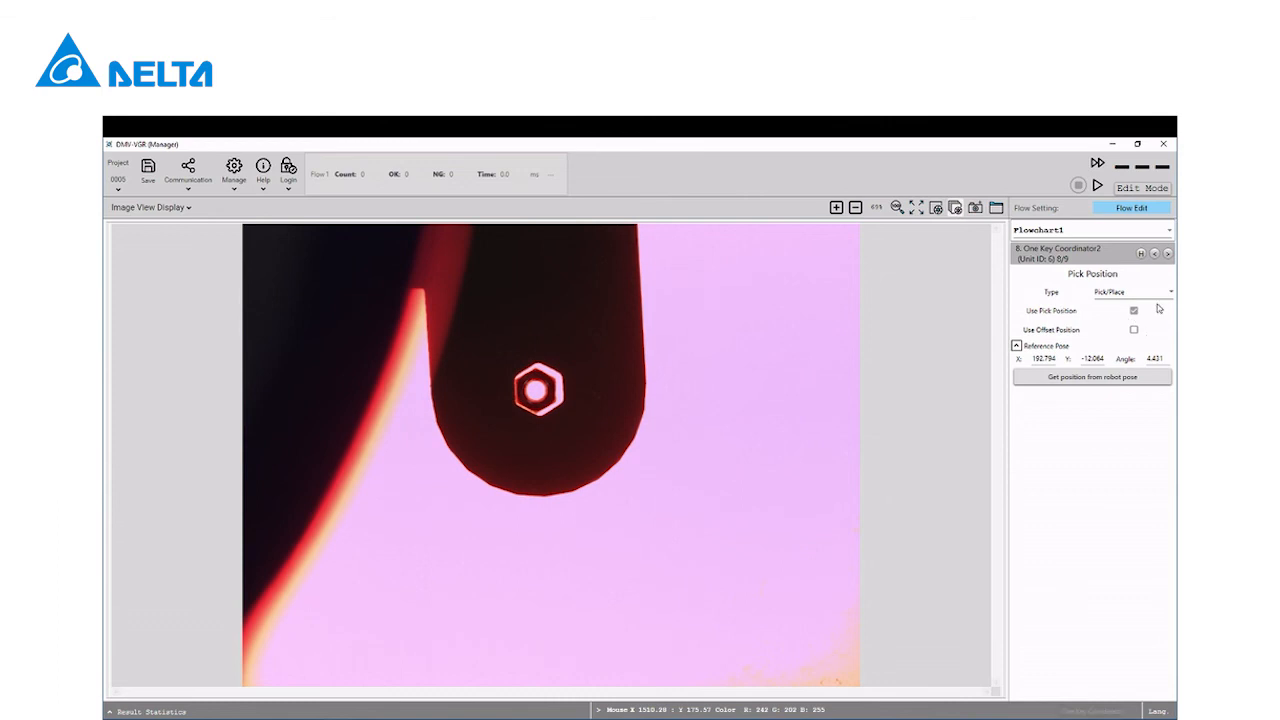
# In the Output unit's Modbus Master group 1, add One Key Coordinator X 1, Y 1 and RZ 1 as output items
pyautogui.click(1167, 254)
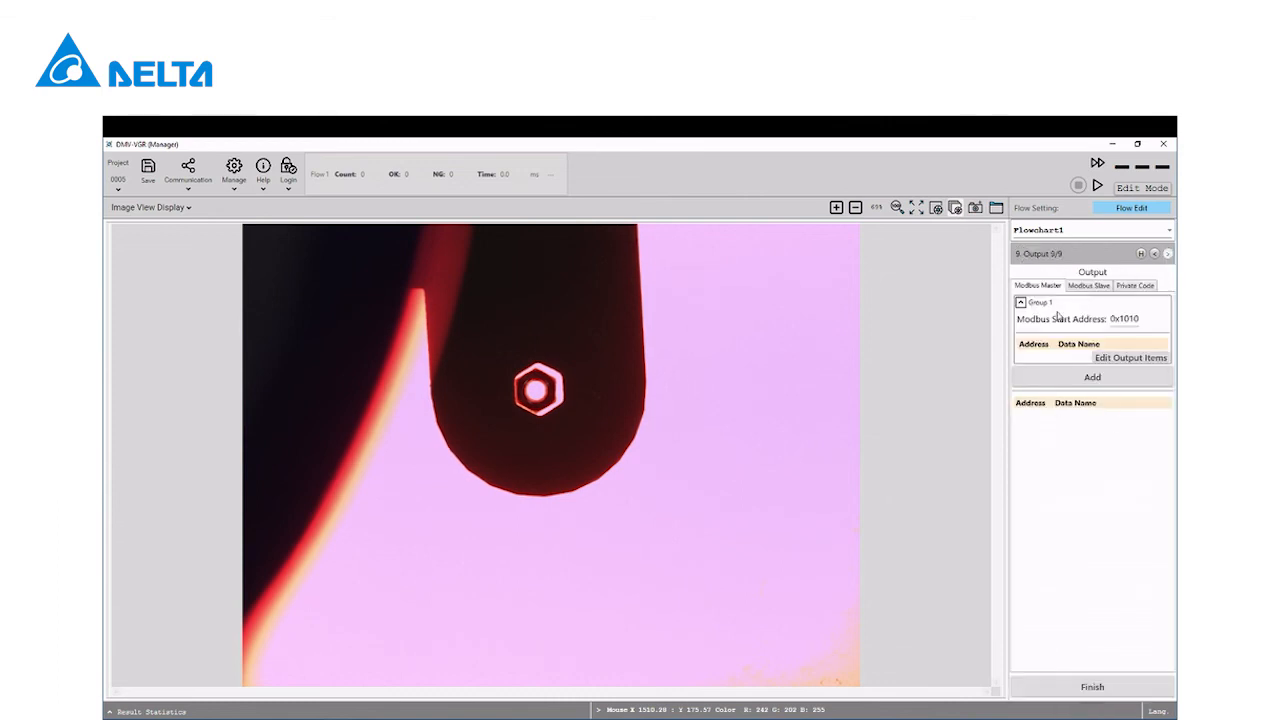
pyautogui.click(1120, 358)
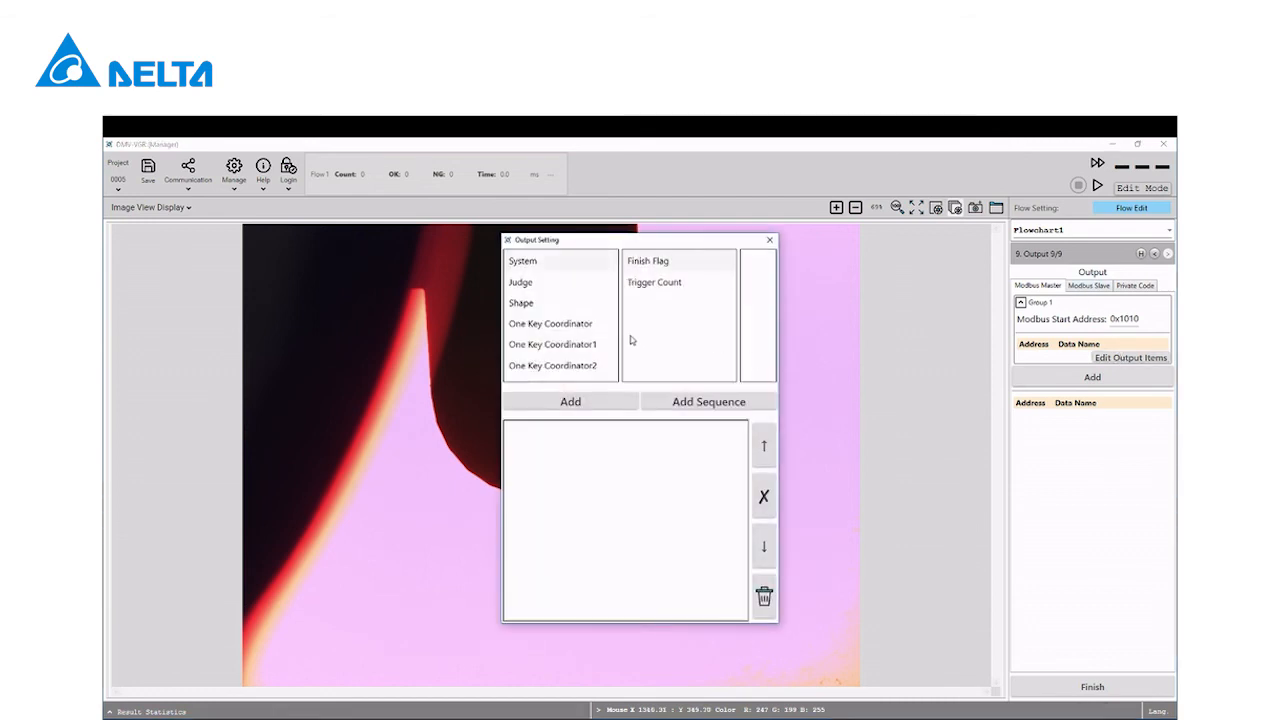
pyautogui.click(566, 325)
pyautogui.click(653, 284)
pyautogui.doubleClick(653, 285)
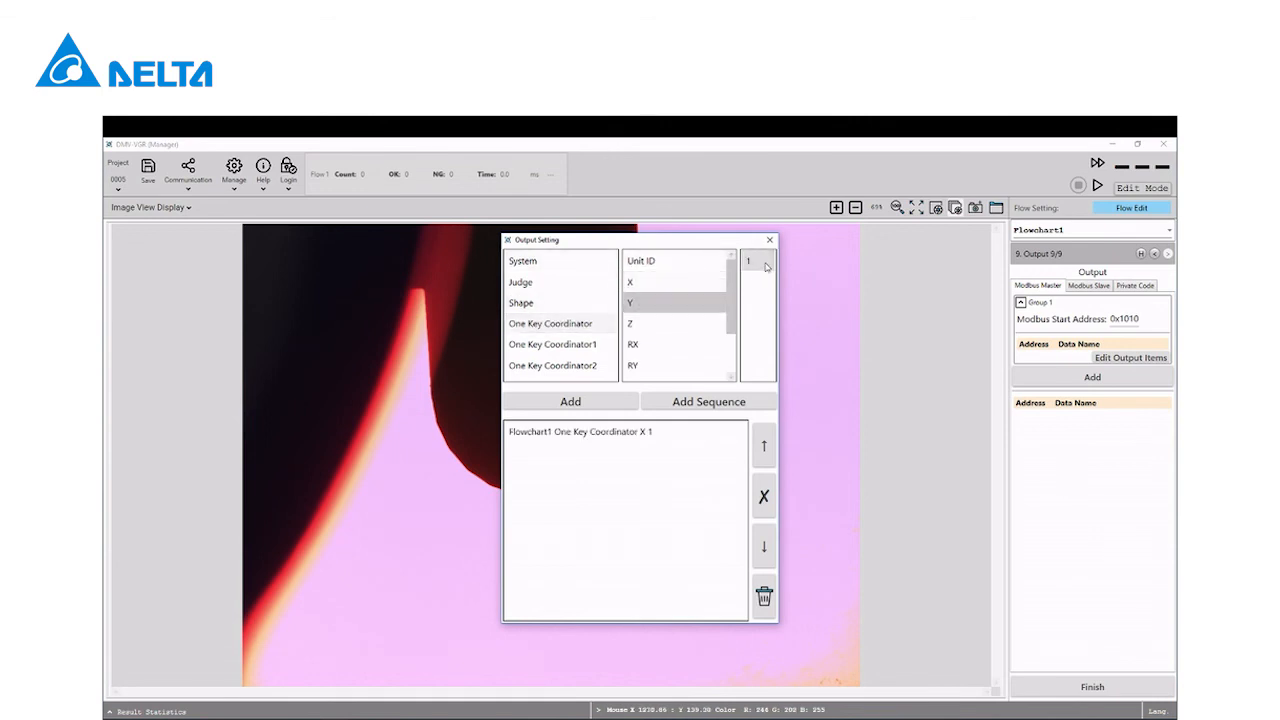
pyautogui.doubleClick(644, 304)
pyautogui.scroll(-1, 654, 369)
pyautogui.click(654, 365)
pyautogui.doubleClick(759, 264)
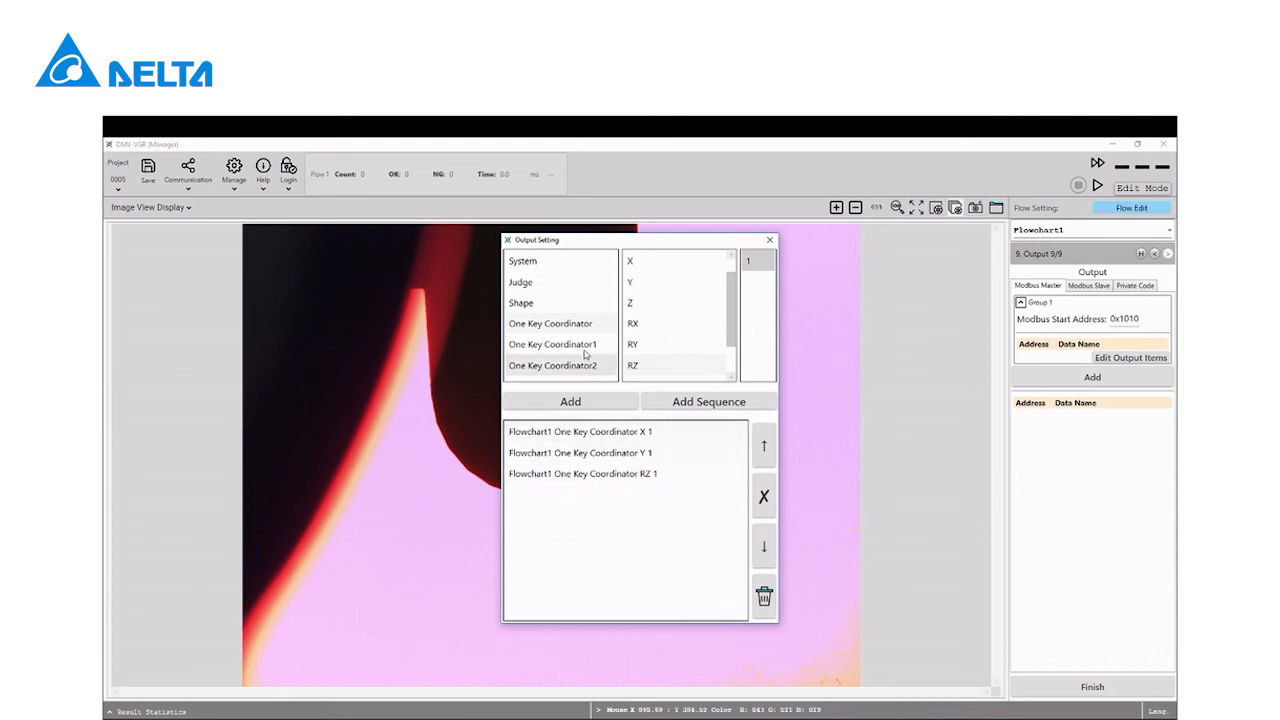
# Add One Key Coordinator1 X 1, Y 1 and RZ 1 to the output items
pyautogui.click(552, 344)
pyautogui.click(653, 264)
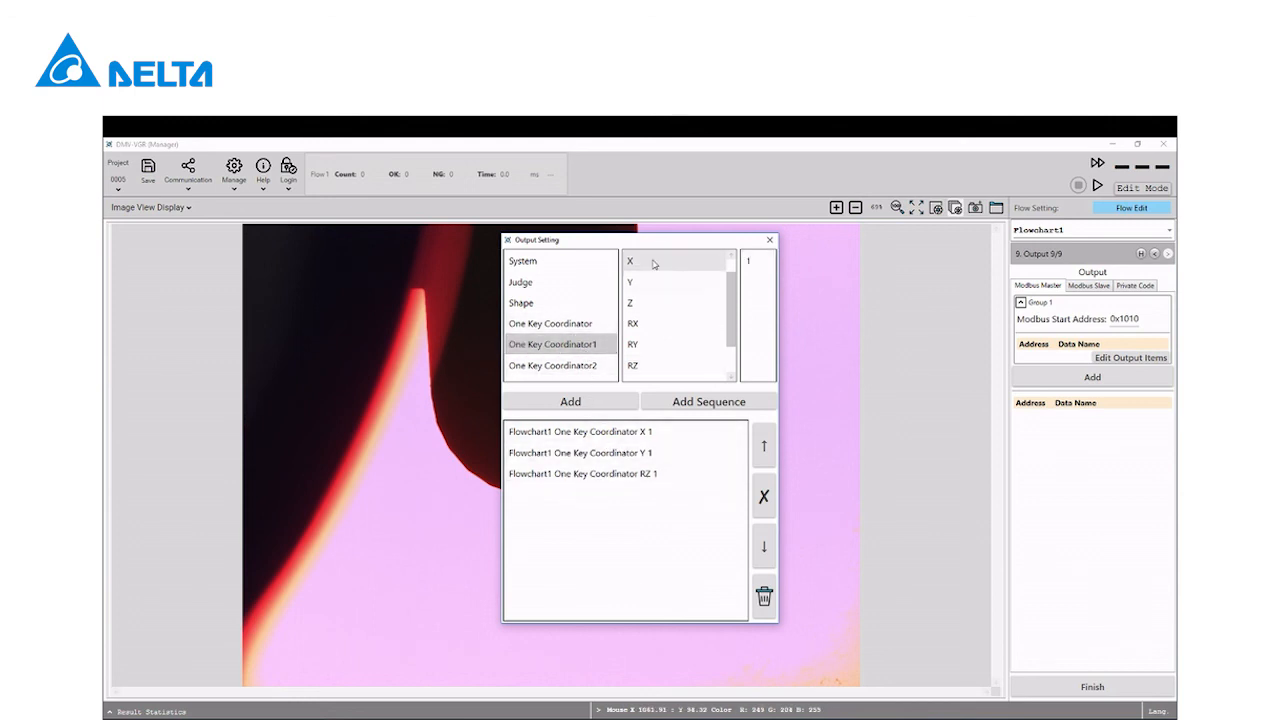
pyautogui.doubleClick(757, 263)
pyautogui.click(652, 284)
pyautogui.doubleClick(757, 263)
pyautogui.doubleClick(648, 368)
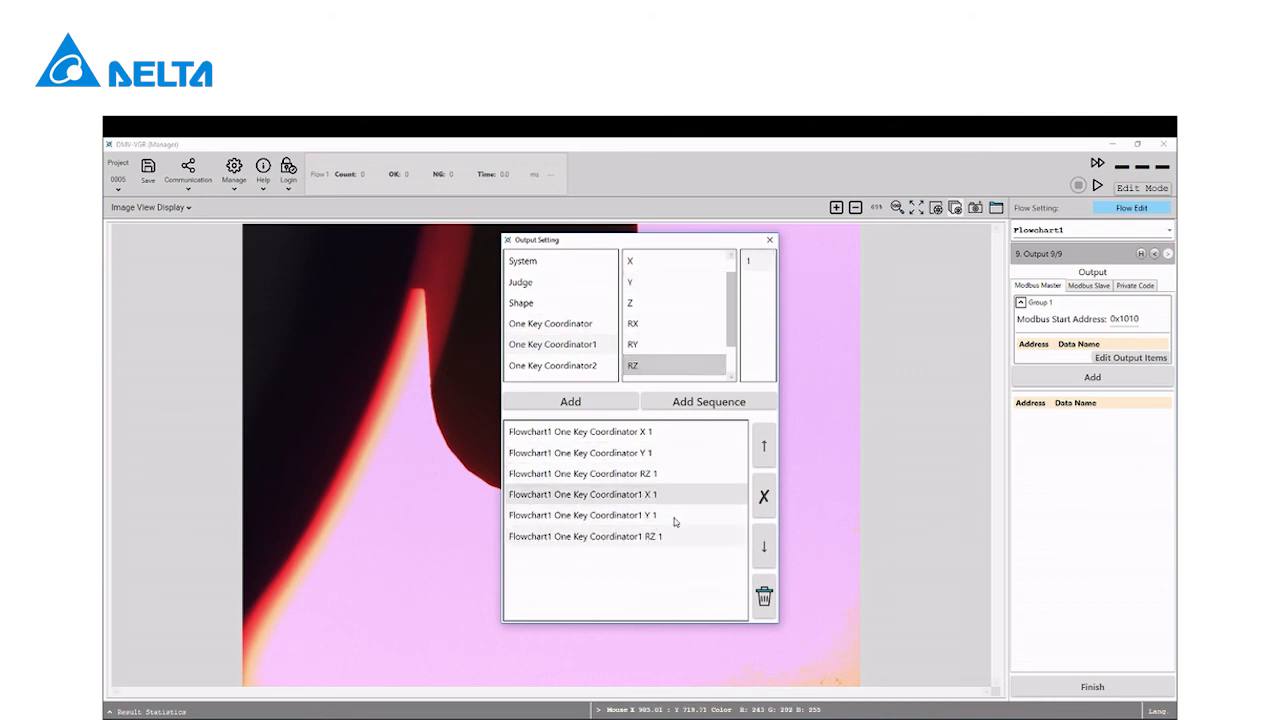
# Add One Key Coordinator2 X 1, Y 1 and RZ 1 to the output items, and return to the flow's unit overview
pyautogui.click(580, 366)
pyautogui.doubleClick(660, 263)
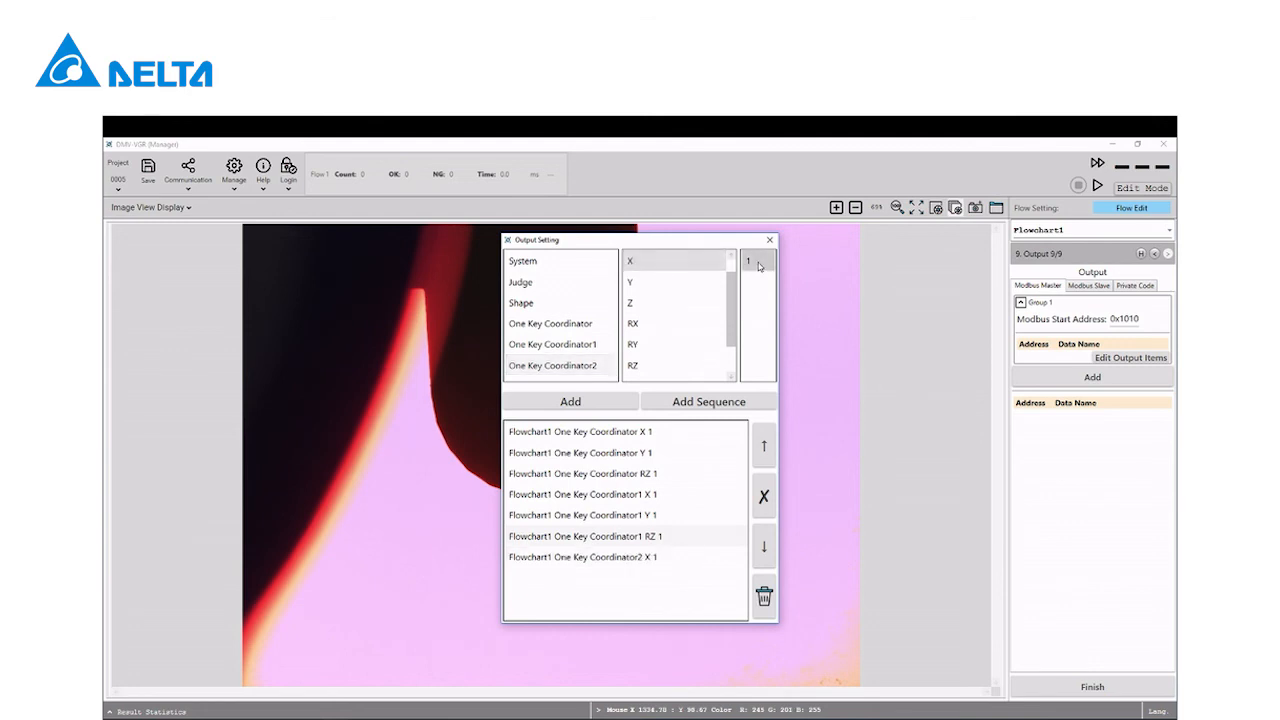
pyautogui.doubleClick(654, 284)
pyautogui.click(657, 366)
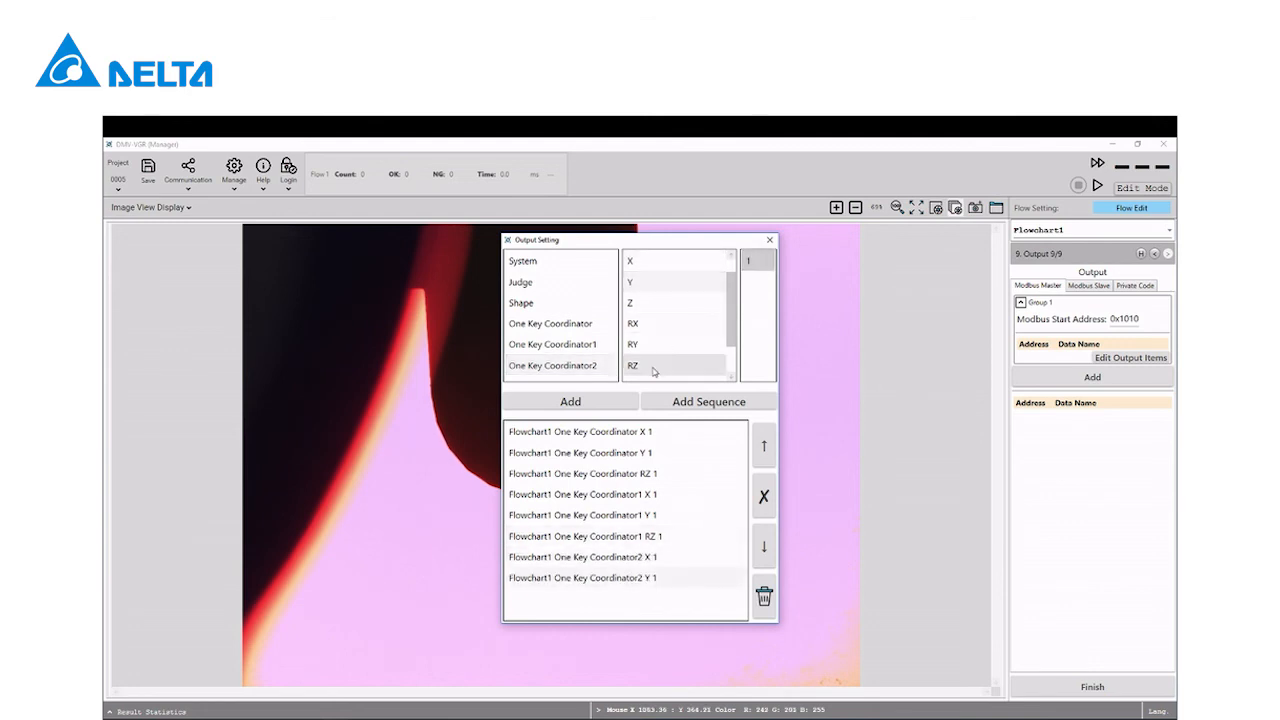
pyautogui.click(770, 262)
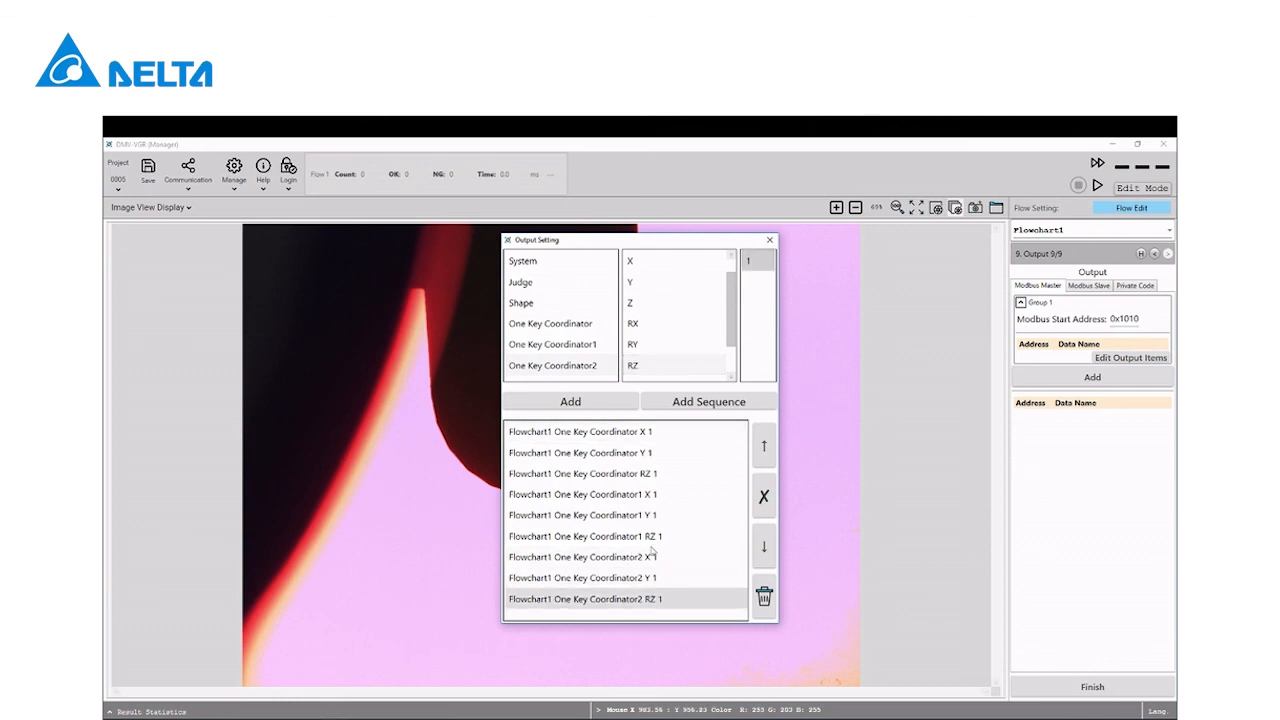
pyautogui.click(769, 240)
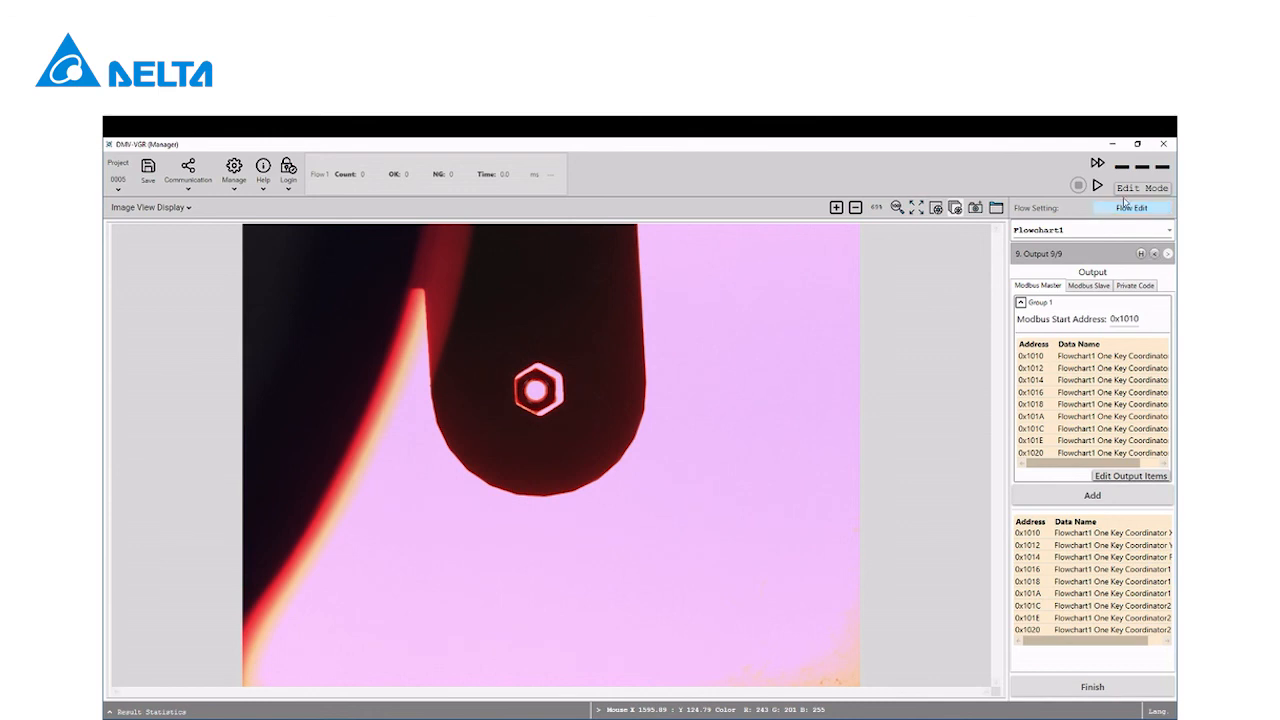
pyautogui.click(1141, 255)
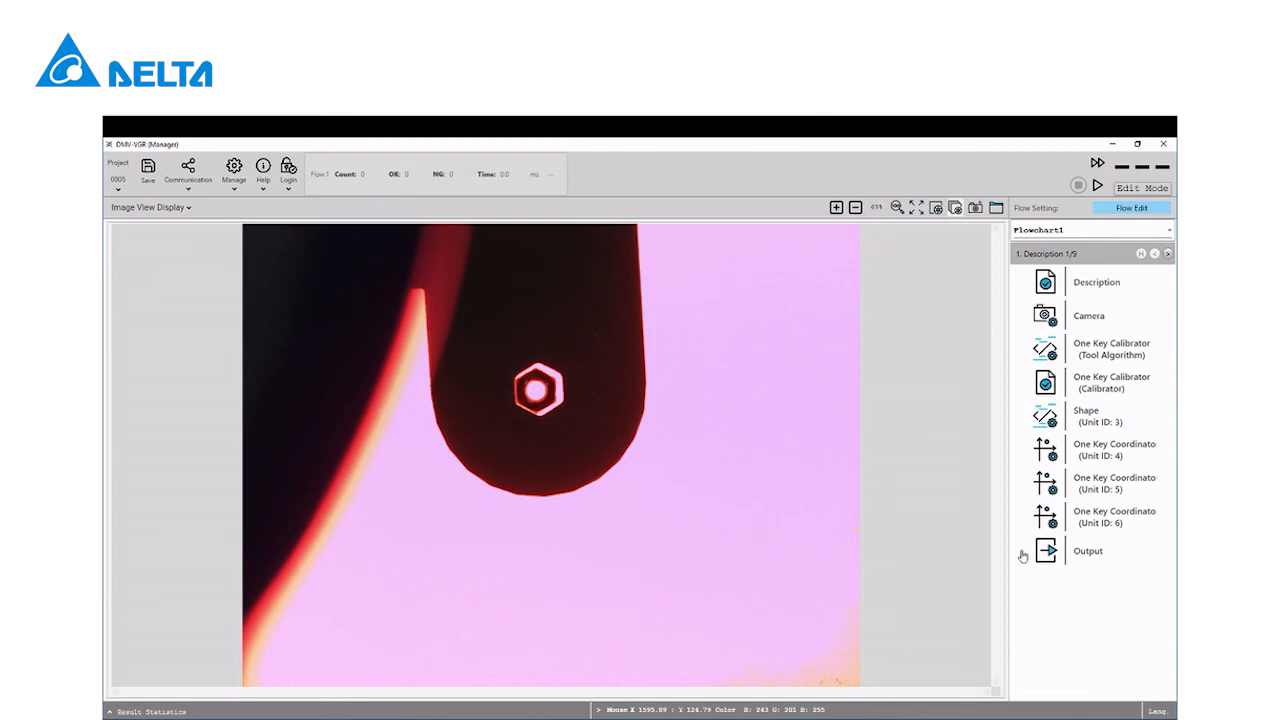